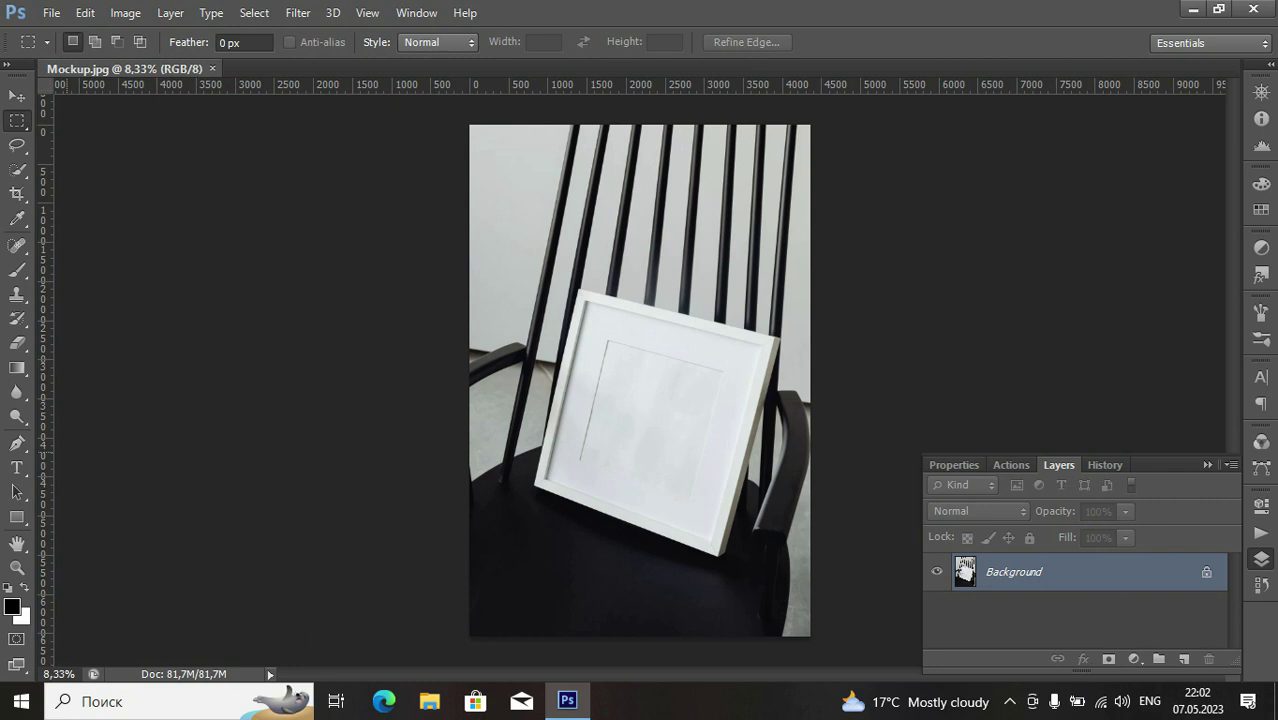
Draw a black rectangle shape about 2134 by 1799 px over the picture frame and set its layer opacity to 35%
{"action": "key", "text": "u"}
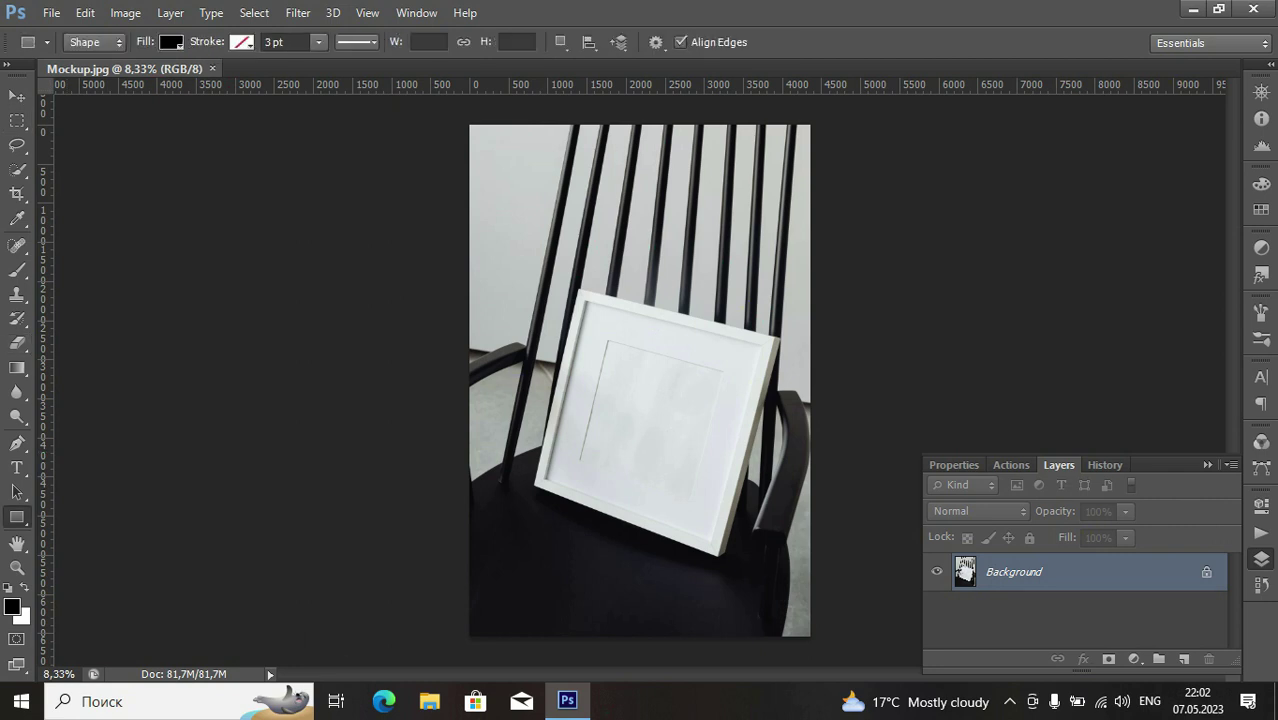
{"action": "right_click", "coordinate": [17, 516]}
{"action": "key", "text": "Escape"}
{"action": "left_click_drag", "start_coordinate": [528, 320], "coordinate": [696, 460]}
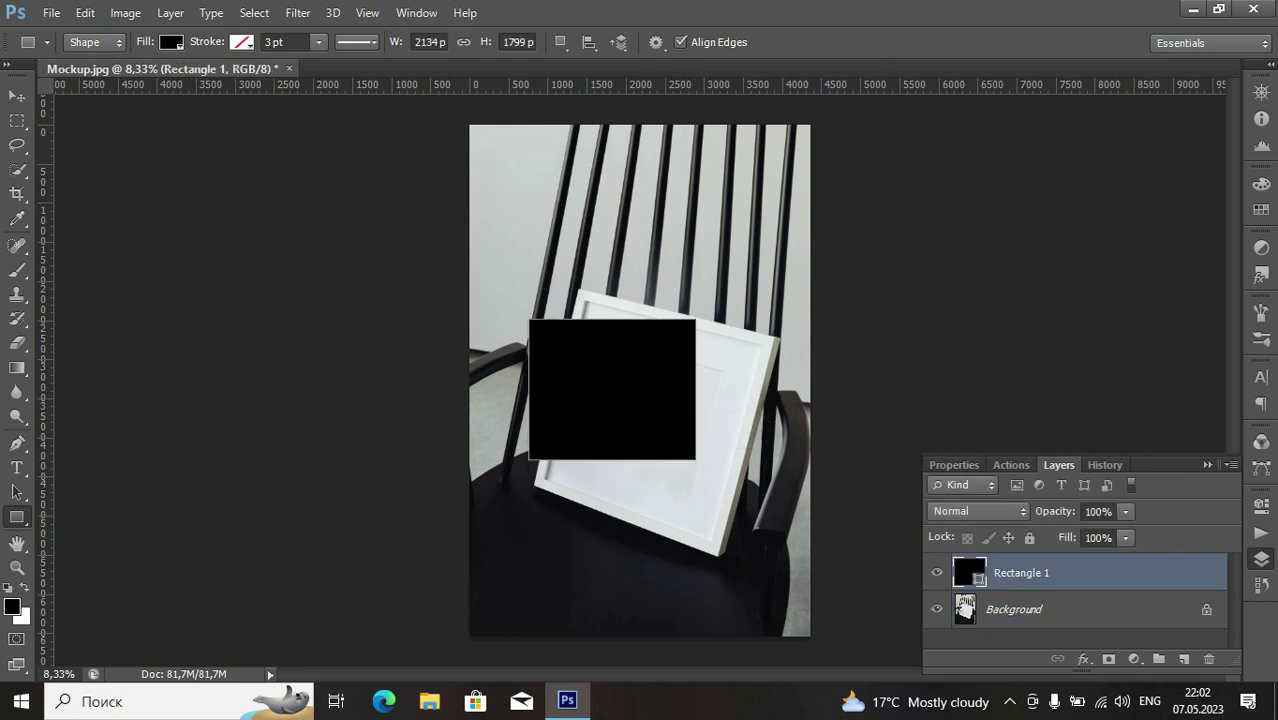
{"action": "left_click", "coordinate": [1125, 511]}
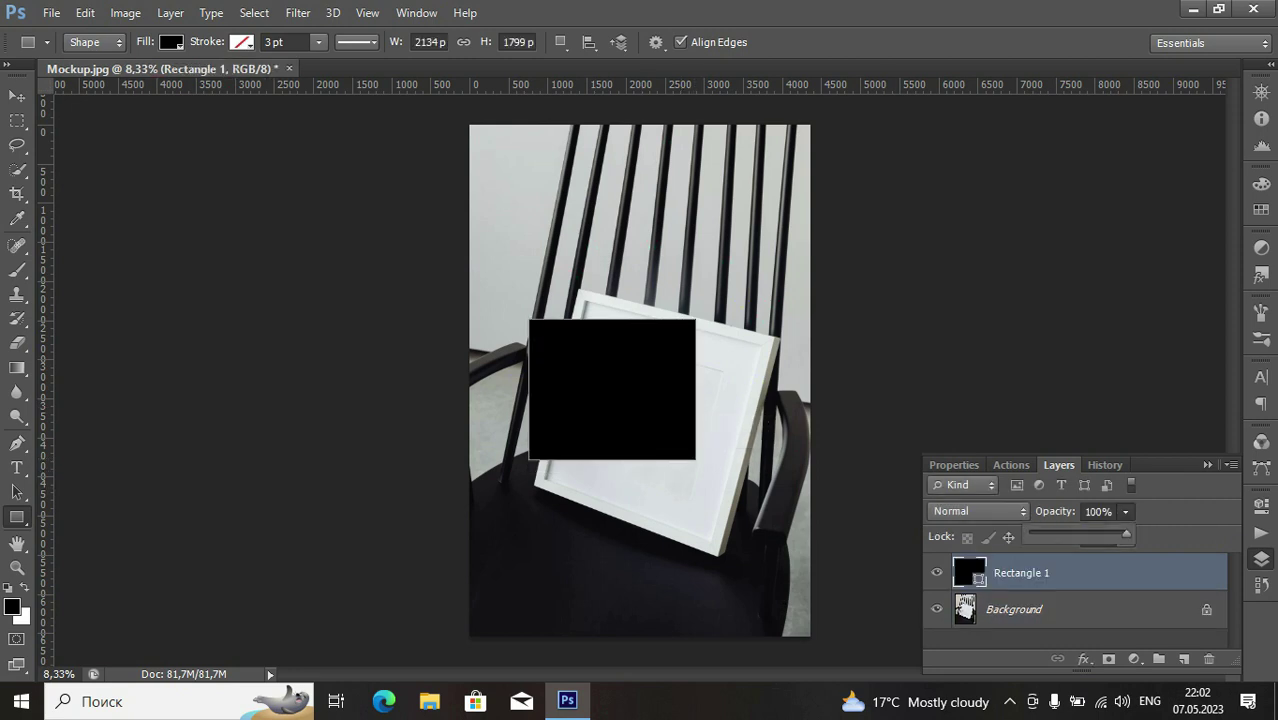
{"action": "left_click_drag", "start_coordinate": [1079, 533], "coordinate": [1064, 533]}
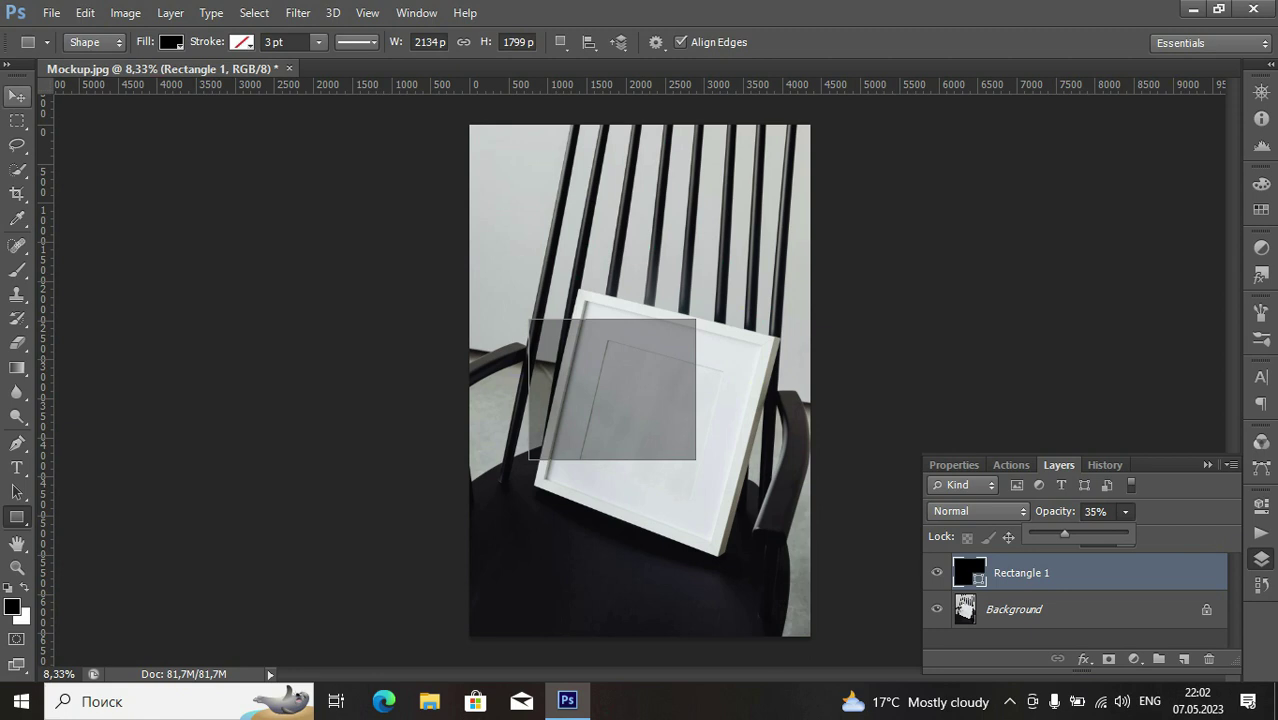
Start a Distort transform on the rectangle, move it over the frame, and fit its upper-left corner to the mat opening's inner corner
{"action": "left_click", "coordinate": [17, 95]}
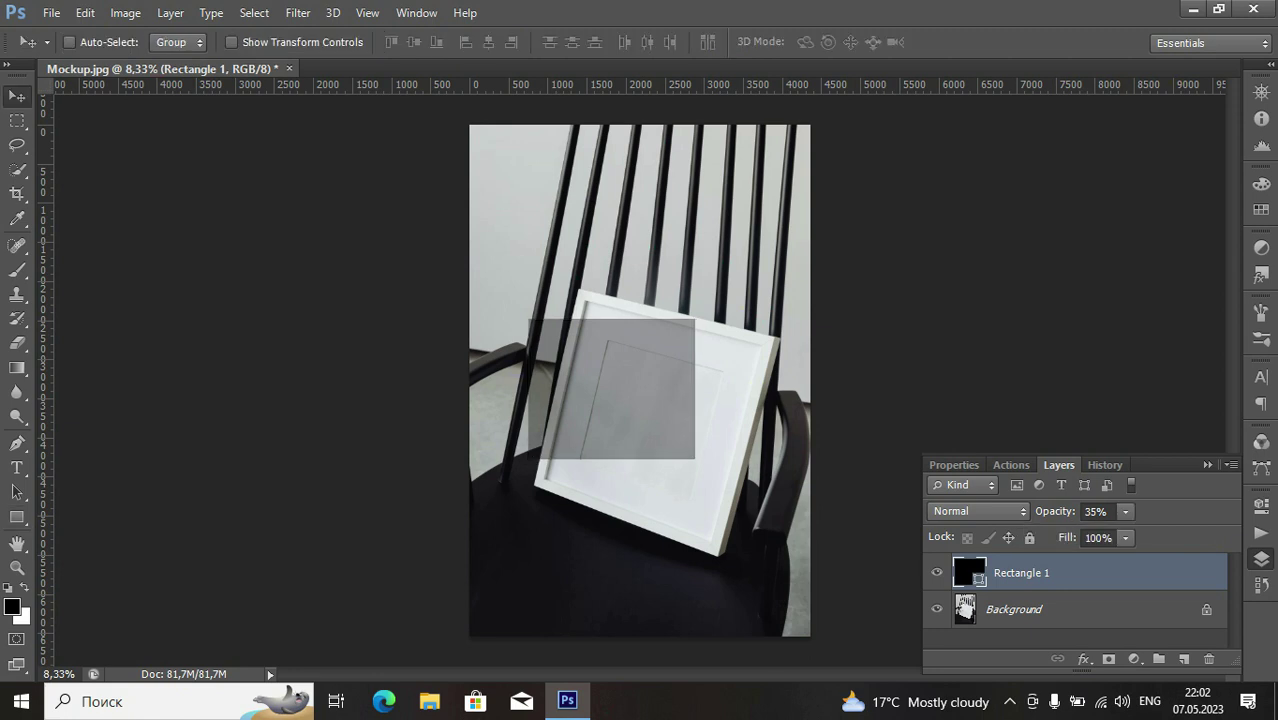
{"action": "left_click", "coordinate": [85, 13]}
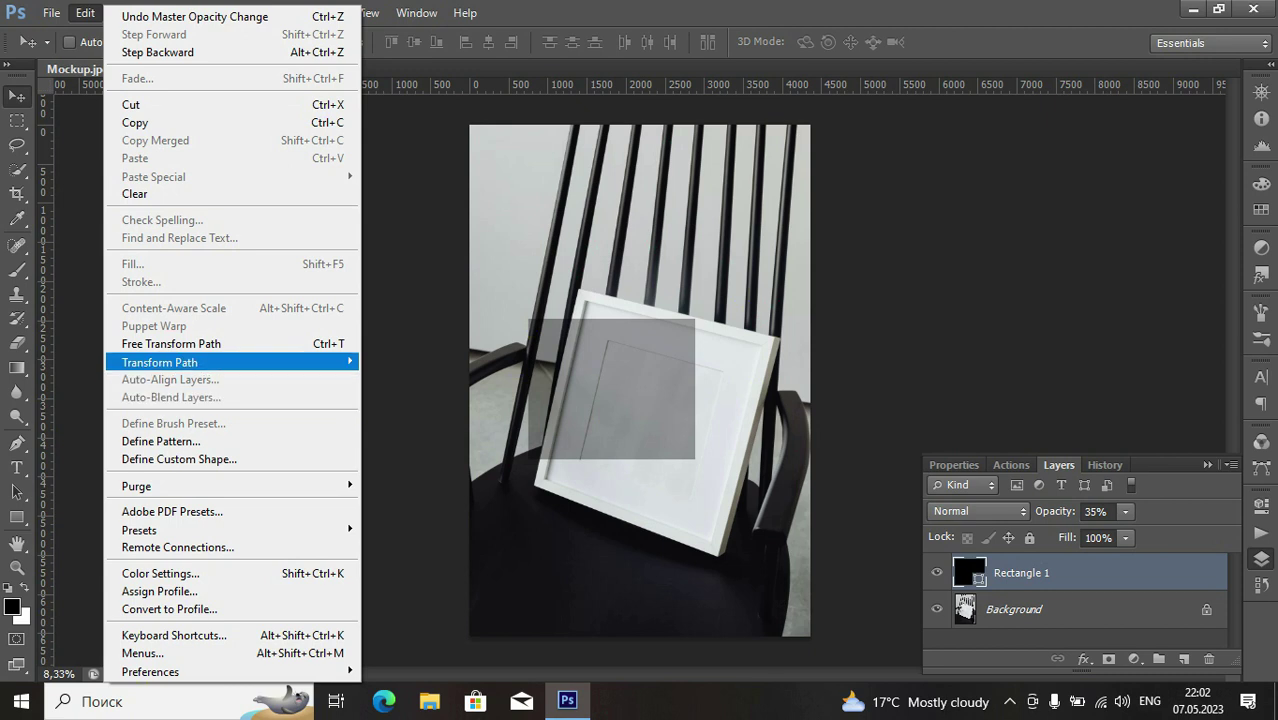
{"action": "mouse_move", "coordinate": [230, 362]}
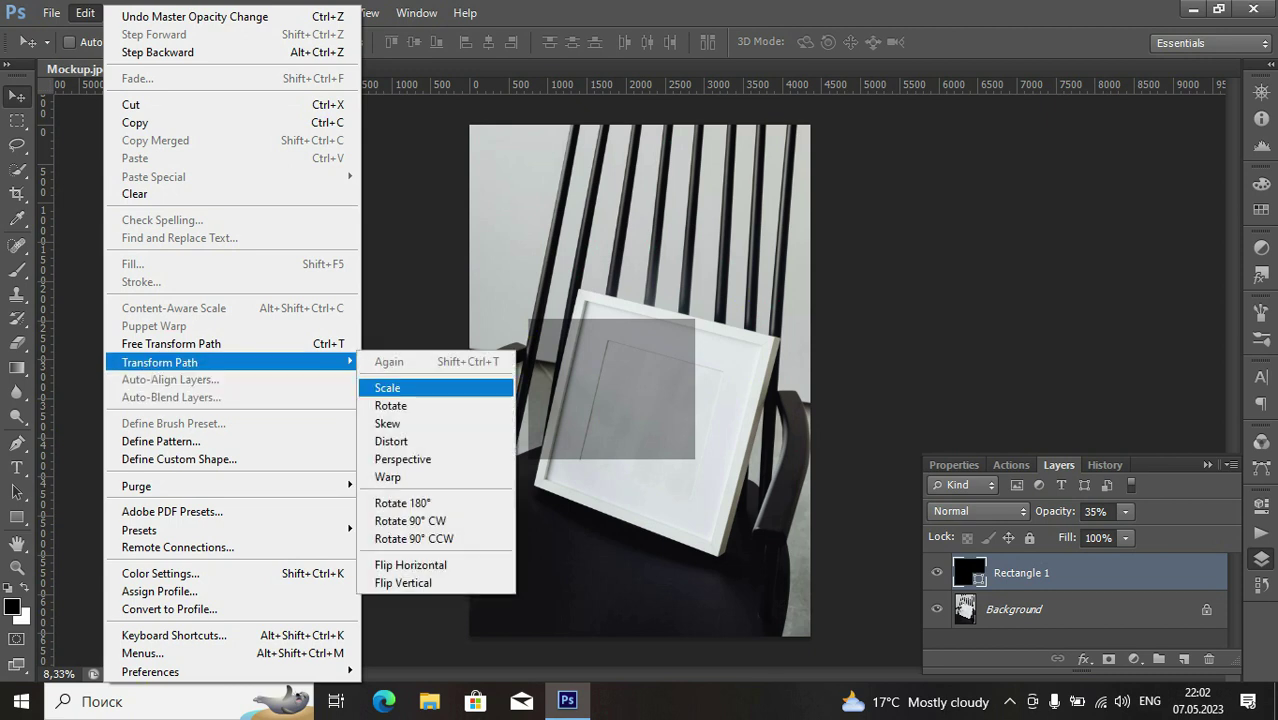
{"action": "left_click", "coordinate": [391, 441]}
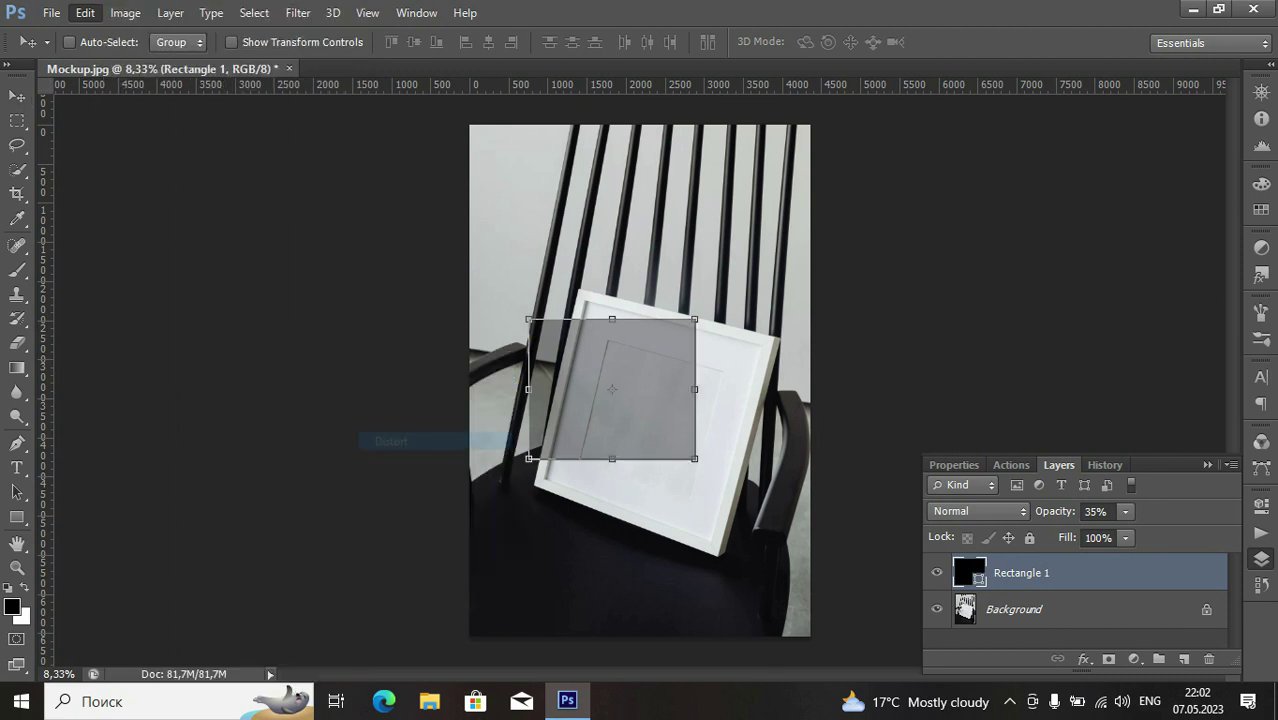
{"action": "scroll", "coordinate": [587, 380], "scroll_direction": "up", "scroll_amount": 3}
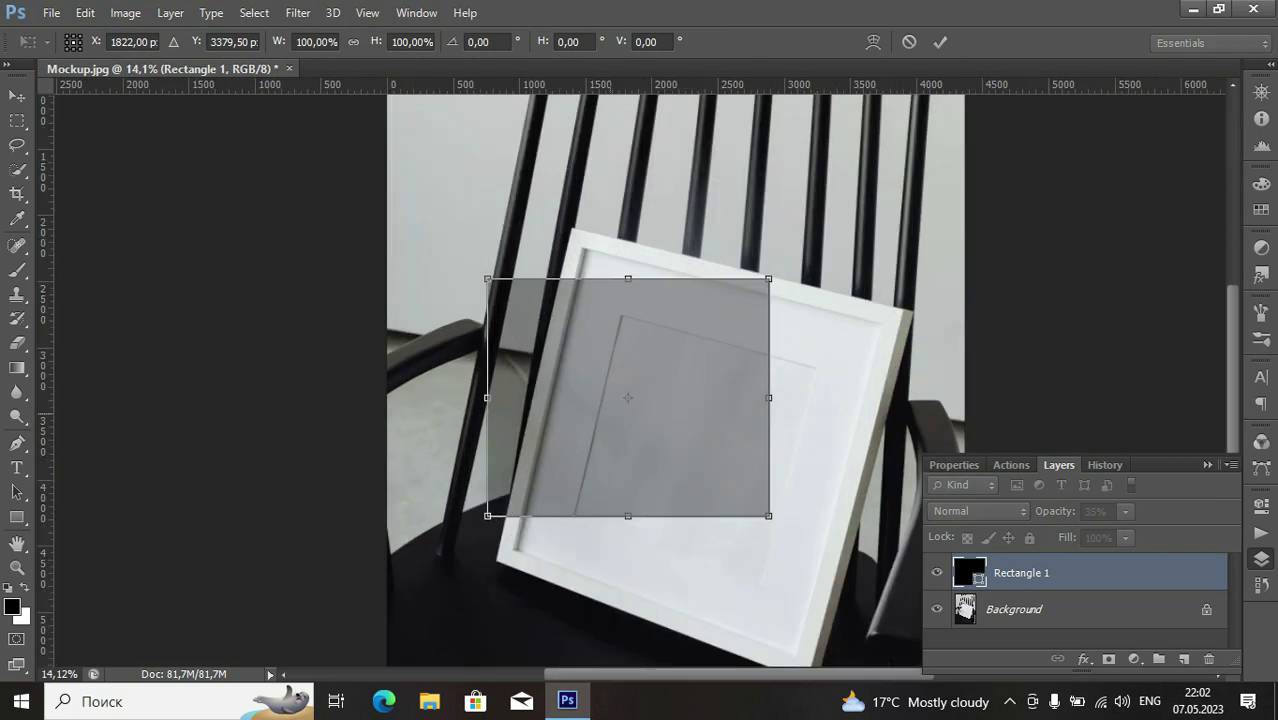
{"action": "scroll", "coordinate": [705, 448], "scroll_direction": "up", "scroll_amount": 3}
{"action": "left_click_drag", "start_coordinate": [551, 311], "coordinate": [710, 404]}
{"action": "left_click_drag", "start_coordinate": [540, 288], "coordinate": [584, 238]}
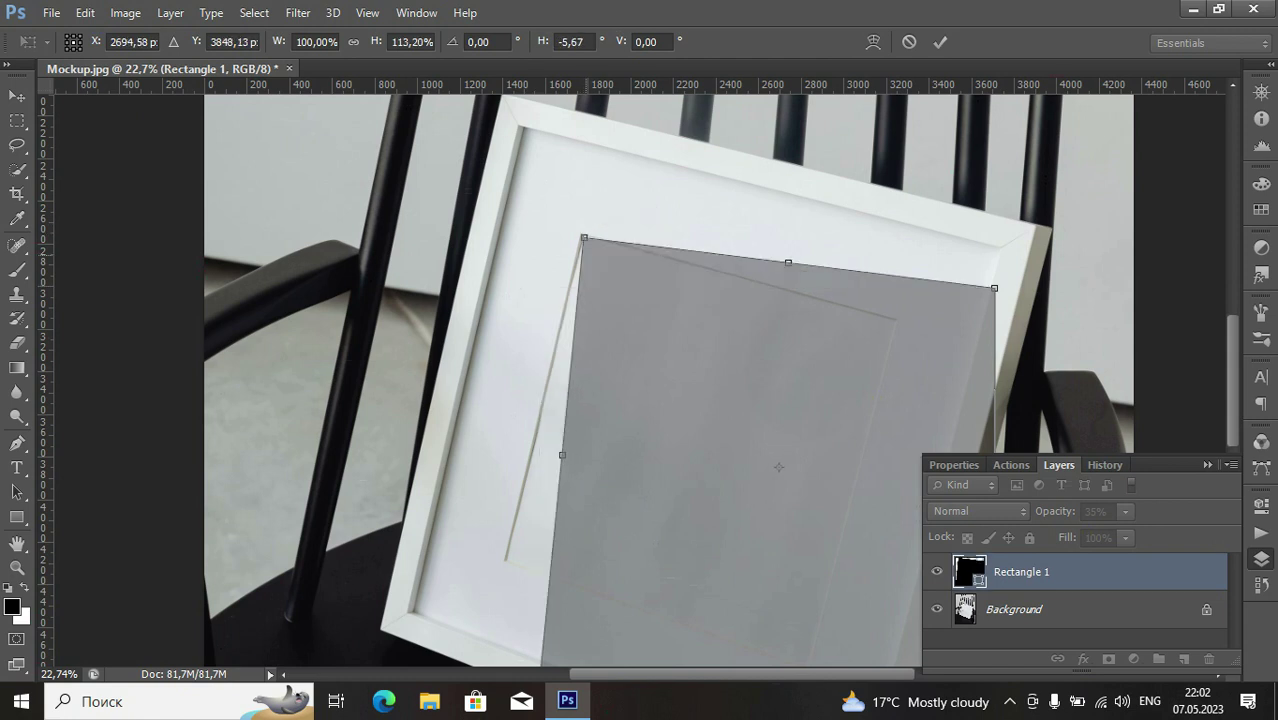
{"action": "scroll", "coordinate": [584, 246], "scroll_direction": "up", "scroll_amount": 5}
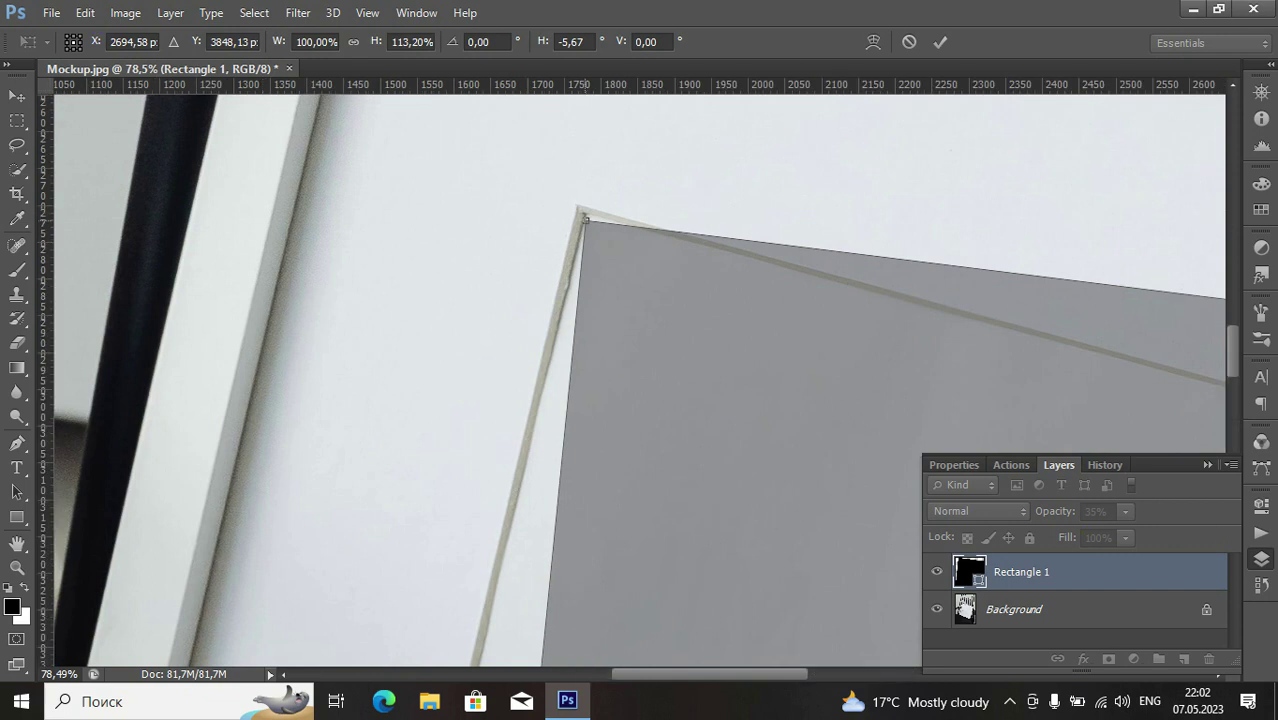
{"action": "scroll", "coordinate": [587, 220], "scroll_direction": "up", "scroll_amount": 2}
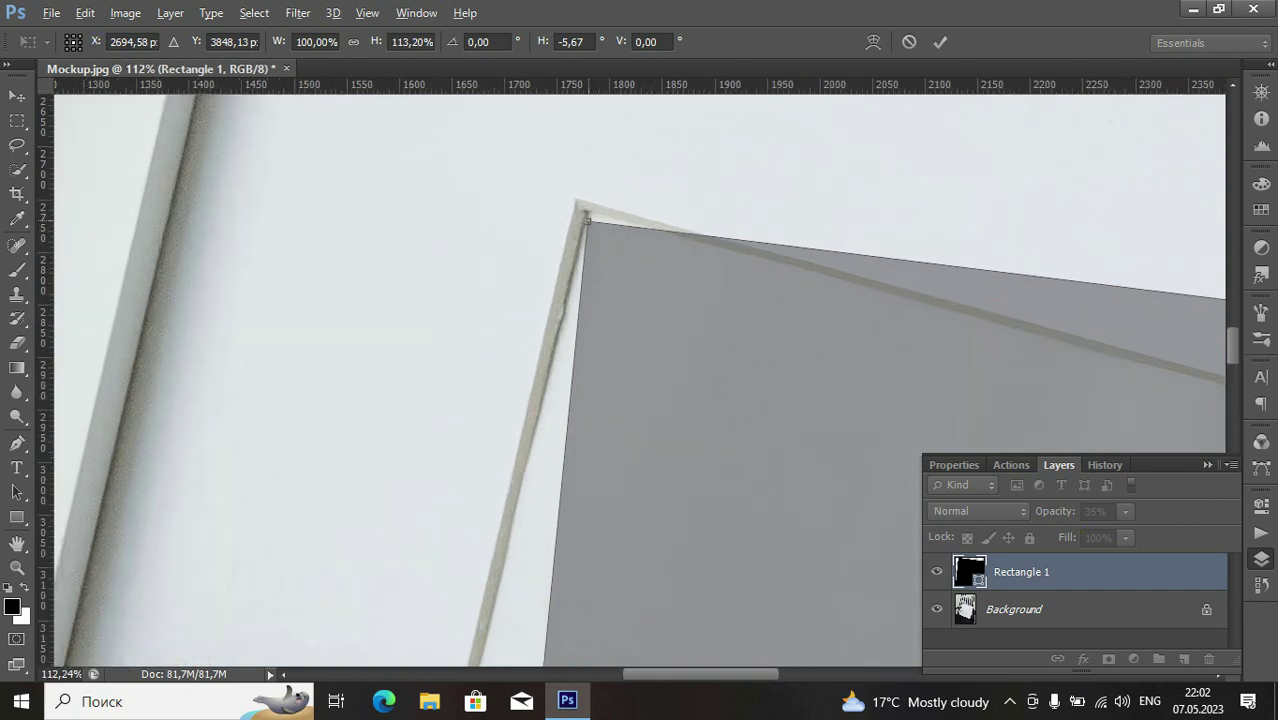
{"action": "left_click_drag", "start_coordinate": [587, 220], "coordinate": [589, 214]}
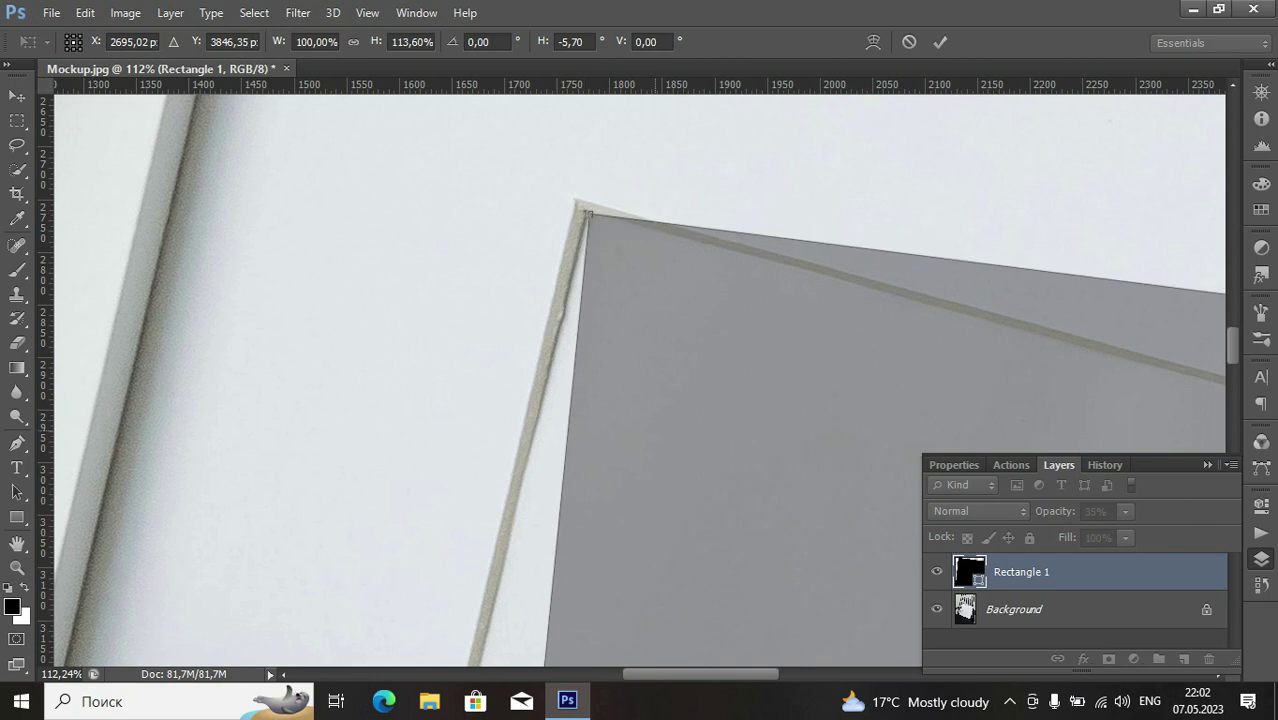
Distort the rectangle's lower-left corner onto the matching inner corner of the frame's mat opening
{"action": "scroll", "coordinate": [589, 214], "scroll_direction": "down", "scroll_amount": 5}
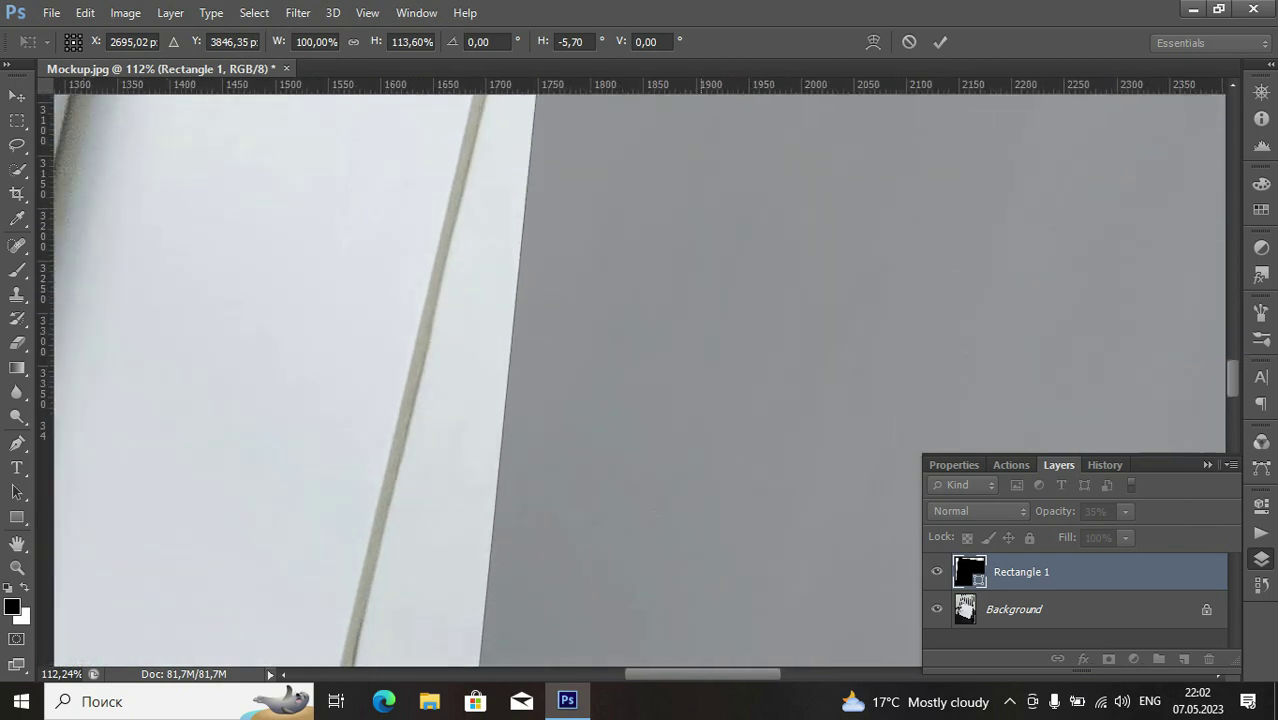
{"action": "scroll", "coordinate": [589, 214], "scroll_direction": "down", "scroll_amount": 7}
{"action": "scroll", "coordinate": [589, 214], "scroll_direction": "down", "scroll_amount": 7}
{"action": "scroll", "coordinate": [589, 214], "scroll_direction": "down", "scroll_amount": 1}
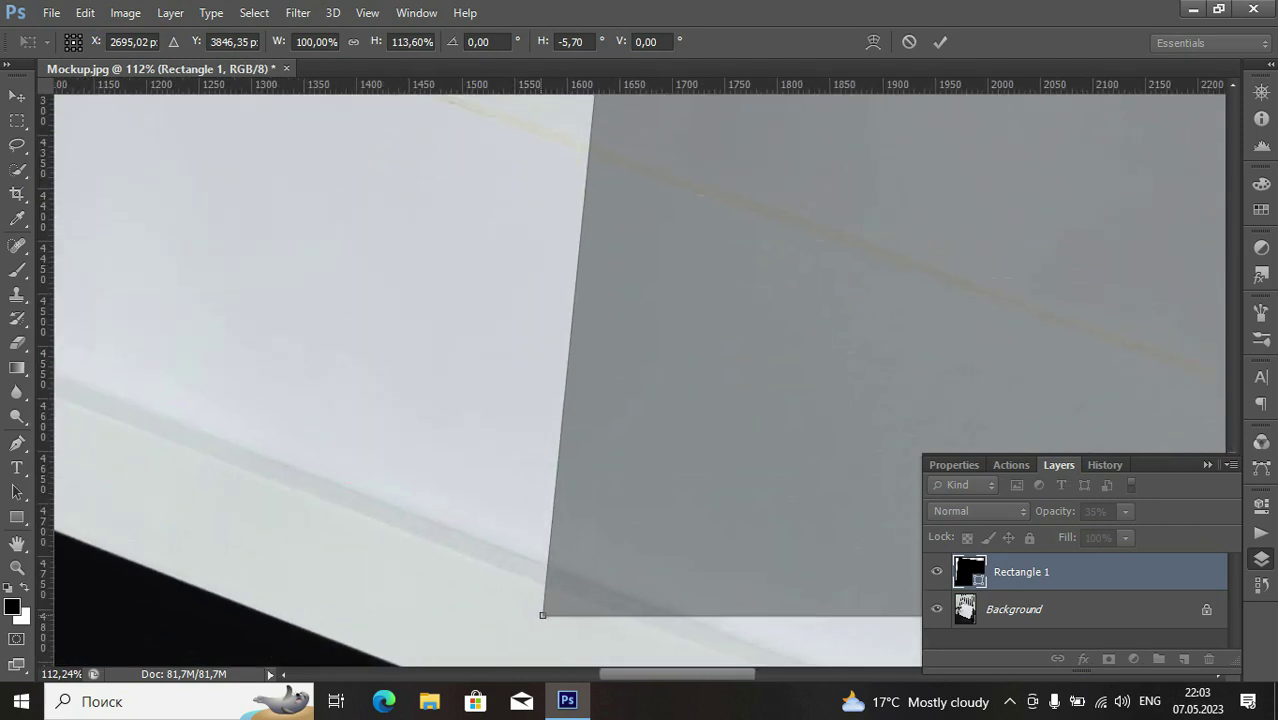
{"action": "left_click_drag", "start_coordinate": [542, 615], "coordinate": [453, 199]}
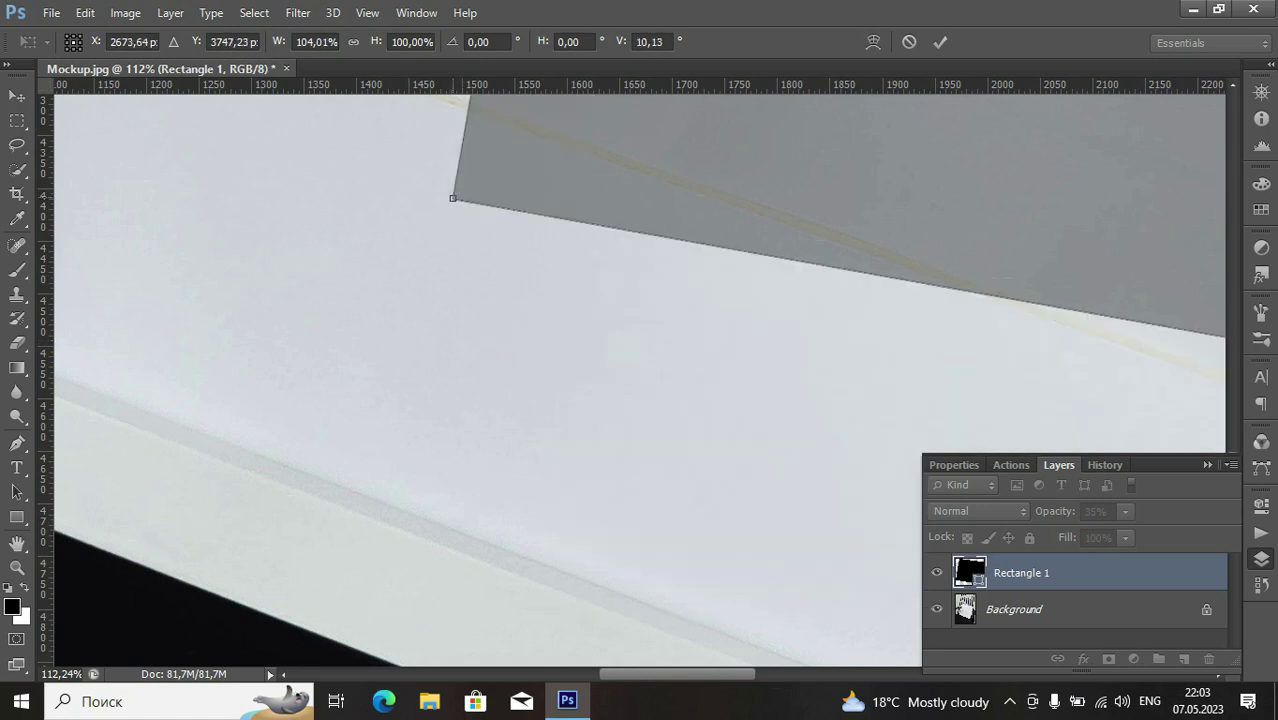
{"action": "scroll", "coordinate": [453, 199], "scroll_direction": "up", "scroll_amount": 5}
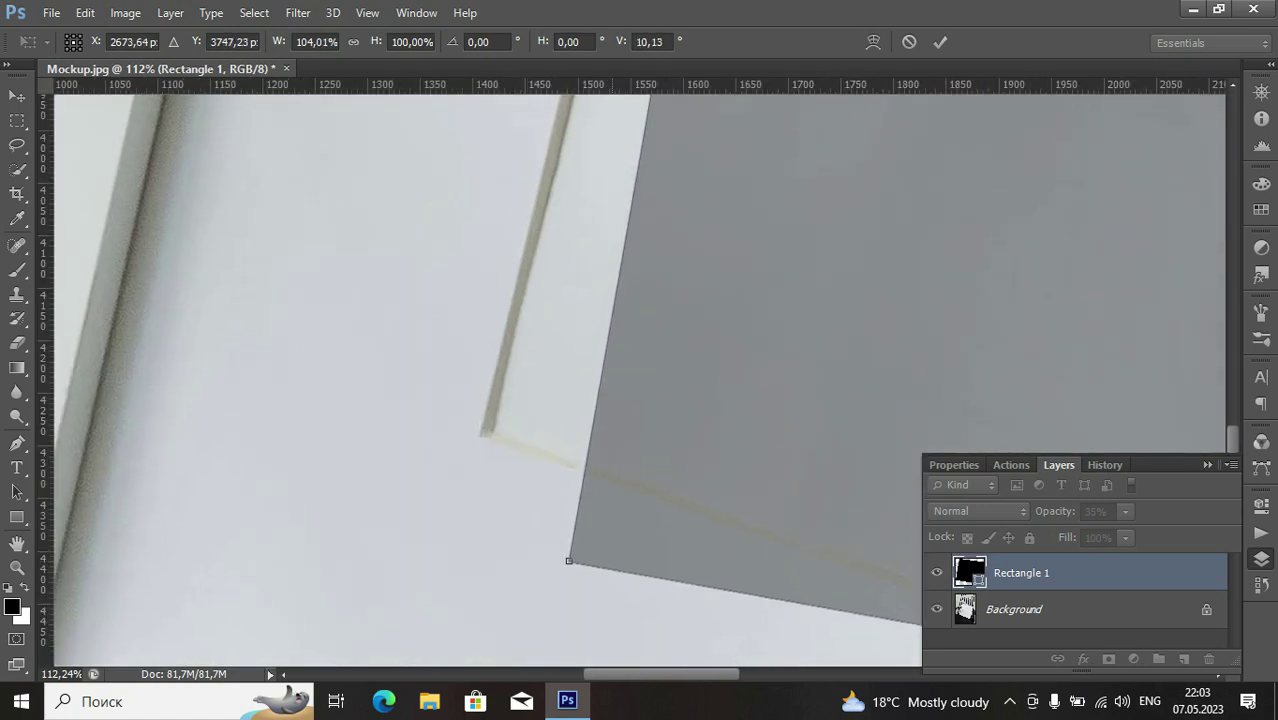
{"action": "left_click_drag", "start_coordinate": [568, 560], "coordinate": [493, 428]}
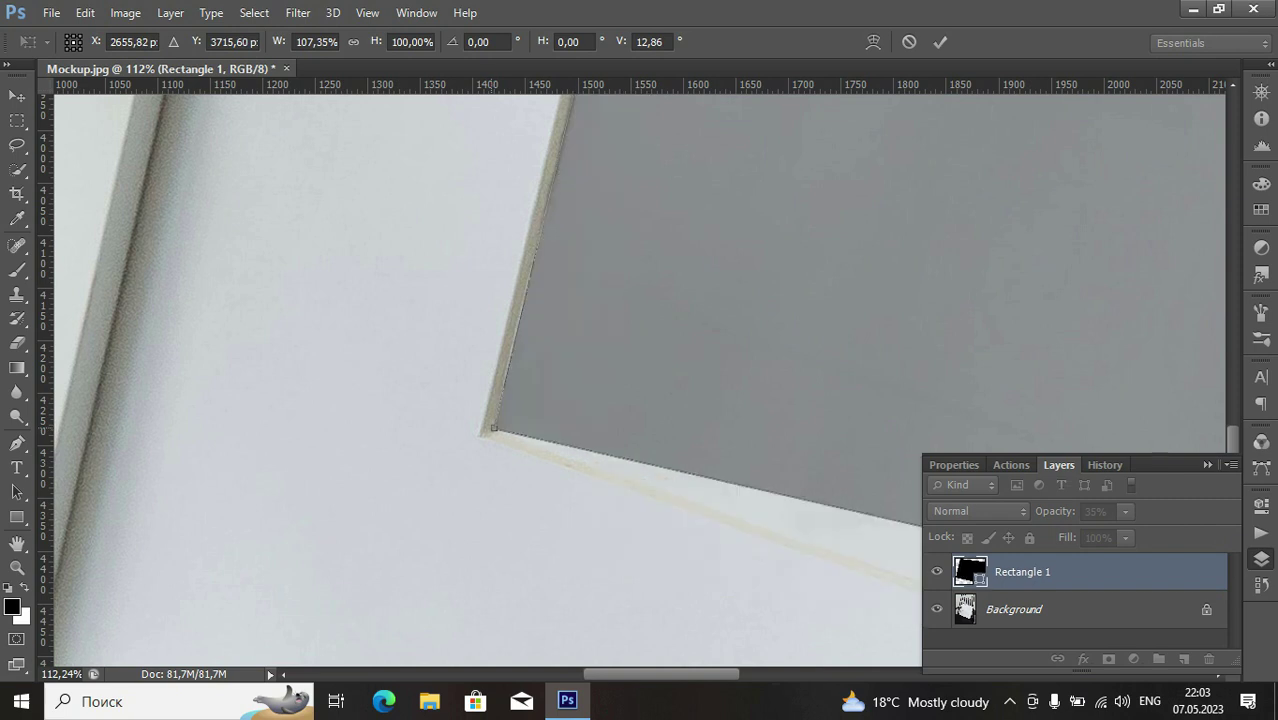
Distort the rectangle's lower-right corner onto the lower-right corner of the frame's mat opening
{"action": "scroll", "coordinate": [540, 380], "scroll_direction": "down", "scroll_amount": 5}
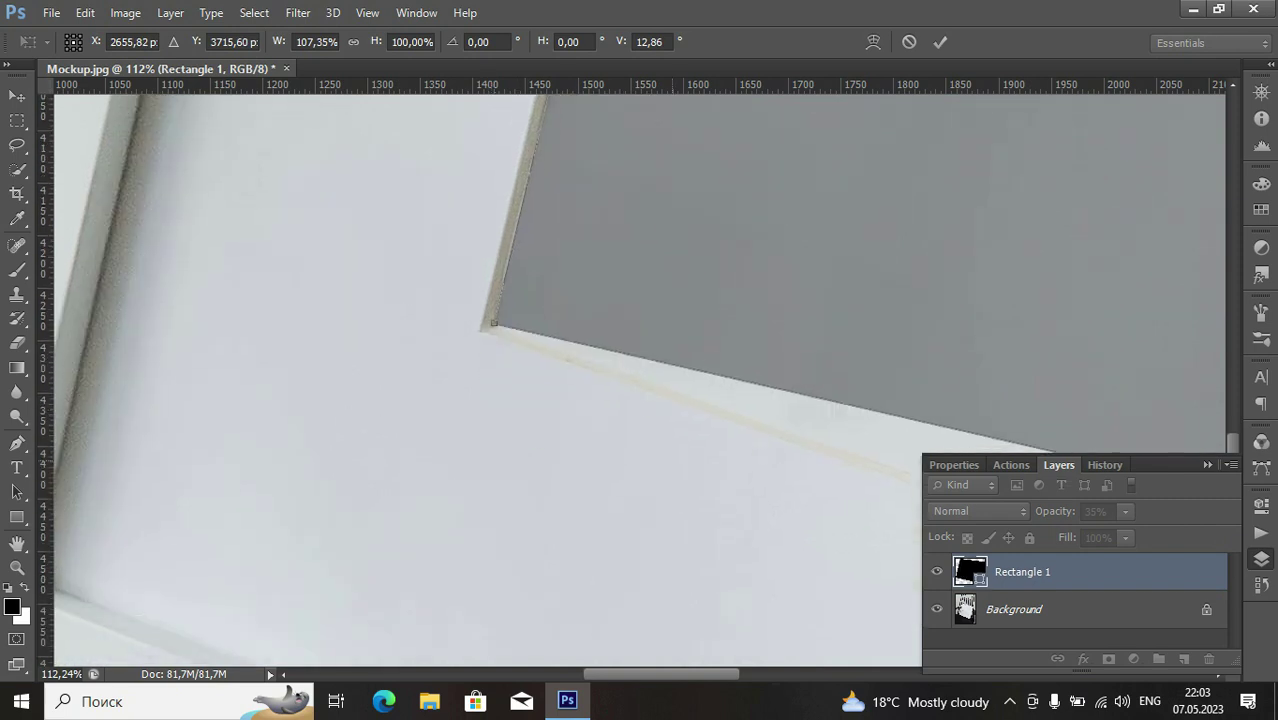
{"action": "scroll", "coordinate": [640, 380], "scroll_direction": "right", "scroll_amount": 10}
{"action": "scroll", "coordinate": [640, 380], "scroll_direction": "down", "scroll_amount": 4}
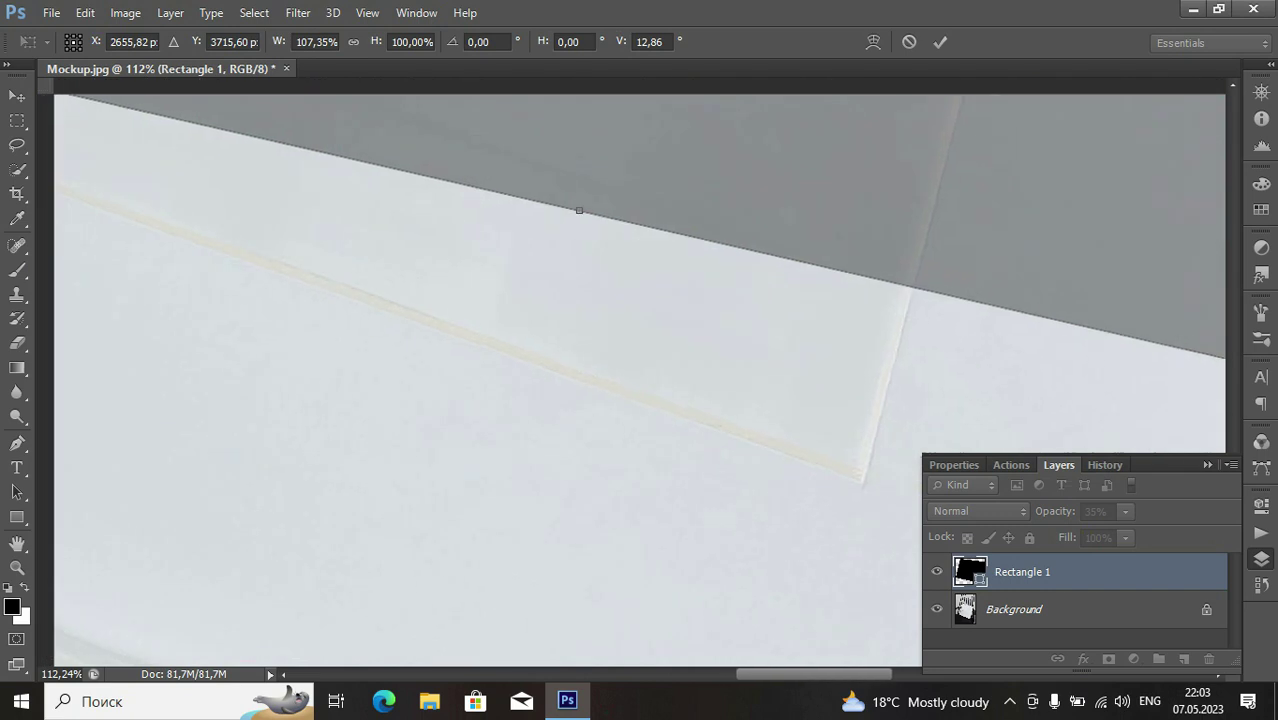
{"action": "scroll", "coordinate": [640, 380], "scroll_direction": "right", "scroll_amount": 10}
{"action": "scroll", "coordinate": [640, 380], "scroll_direction": "down", "scroll_amount": 4}
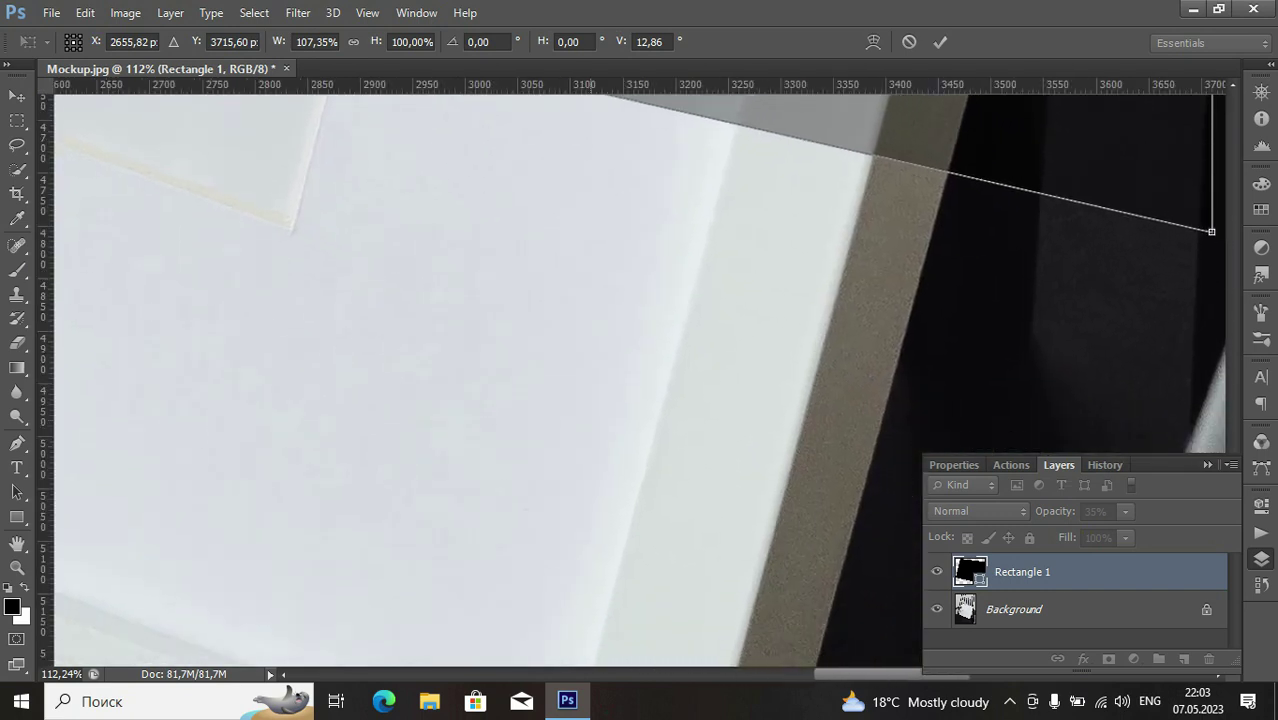
{"action": "scroll", "coordinate": [611, 421], "scroll_direction": "down", "scroll_amount": 2}
{"action": "left_click_drag", "start_coordinate": [1104, 265], "coordinate": [338, 251]}
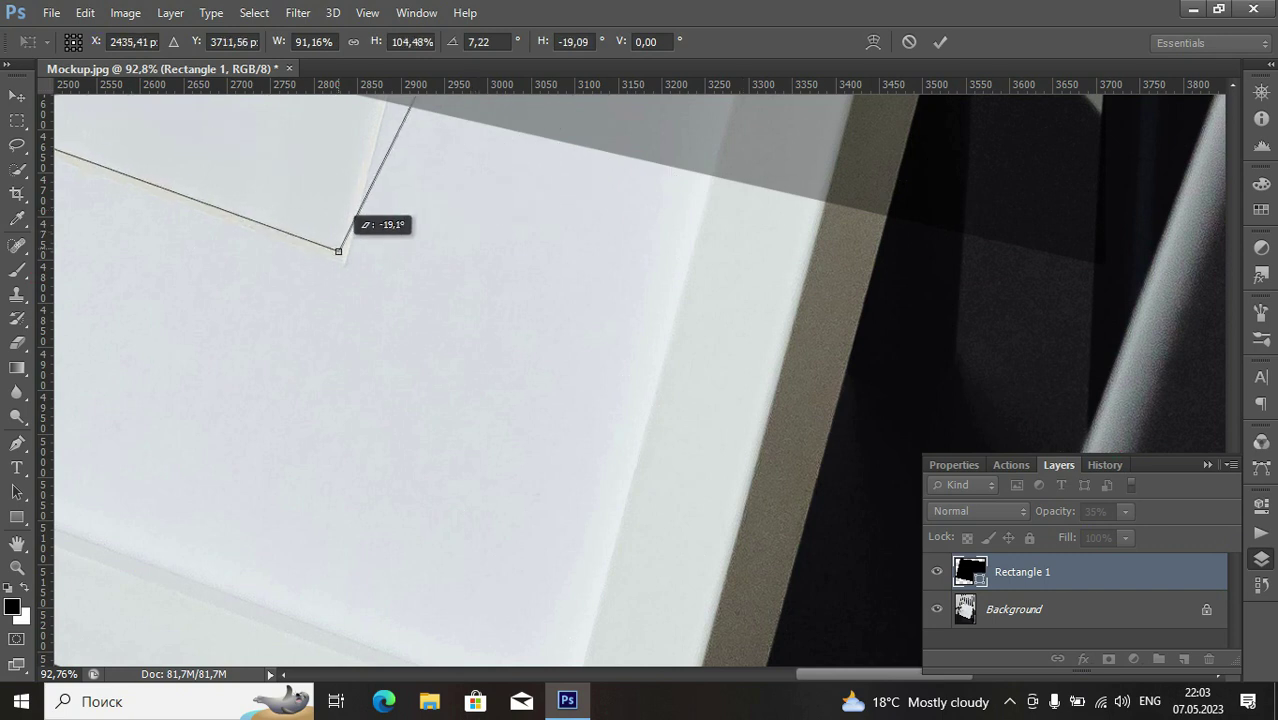
Fit the rectangle's upper-right corner precisely to the mat opening's upper-right corner and apply the transform
{"action": "scroll", "coordinate": [338, 251], "scroll_direction": "down", "scroll_amount": 5}
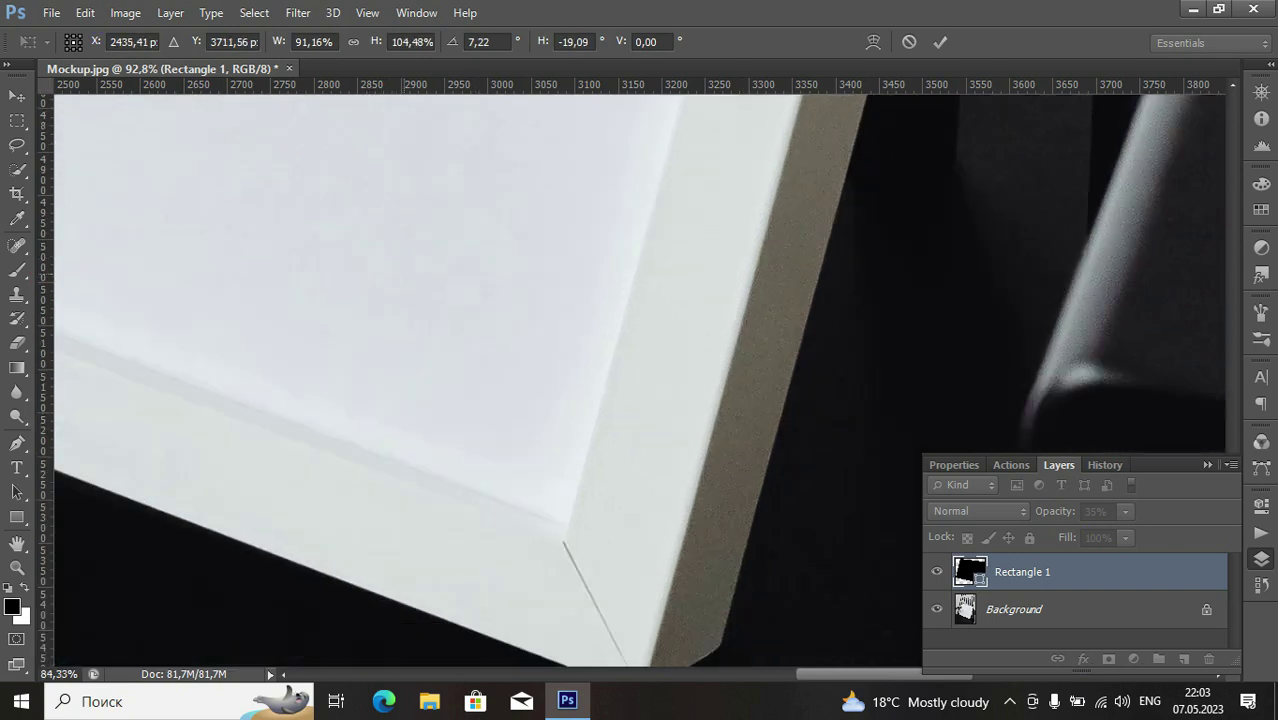
{"action": "scroll", "coordinate": [338, 251], "scroll_direction": "down", "scroll_amount": 3}
{"action": "scroll", "coordinate": [338, 251], "scroll_direction": "down", "scroll_amount": 2}
{"action": "left_click_drag", "start_coordinate": [423, 350], "coordinate": [495, 614]}
{"action": "left_click_drag", "start_coordinate": [482, 366], "coordinate": [453, 418]}
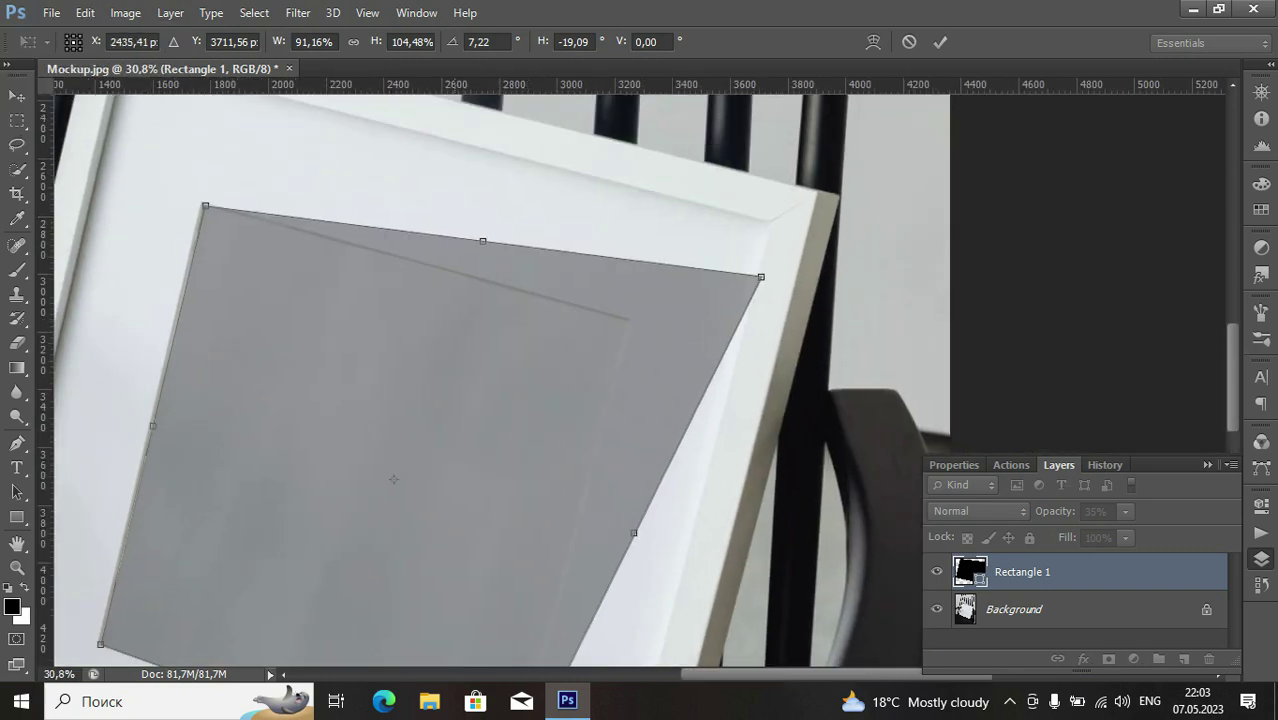
{"action": "scroll", "coordinate": [775, 251], "scroll_direction": "up", "scroll_amount": 1}
{"action": "scroll", "coordinate": [775, 251], "scroll_direction": "up", "scroll_amount": 1}
{"action": "scroll", "coordinate": [775, 251], "scroll_direction": "up", "scroll_amount": 1}
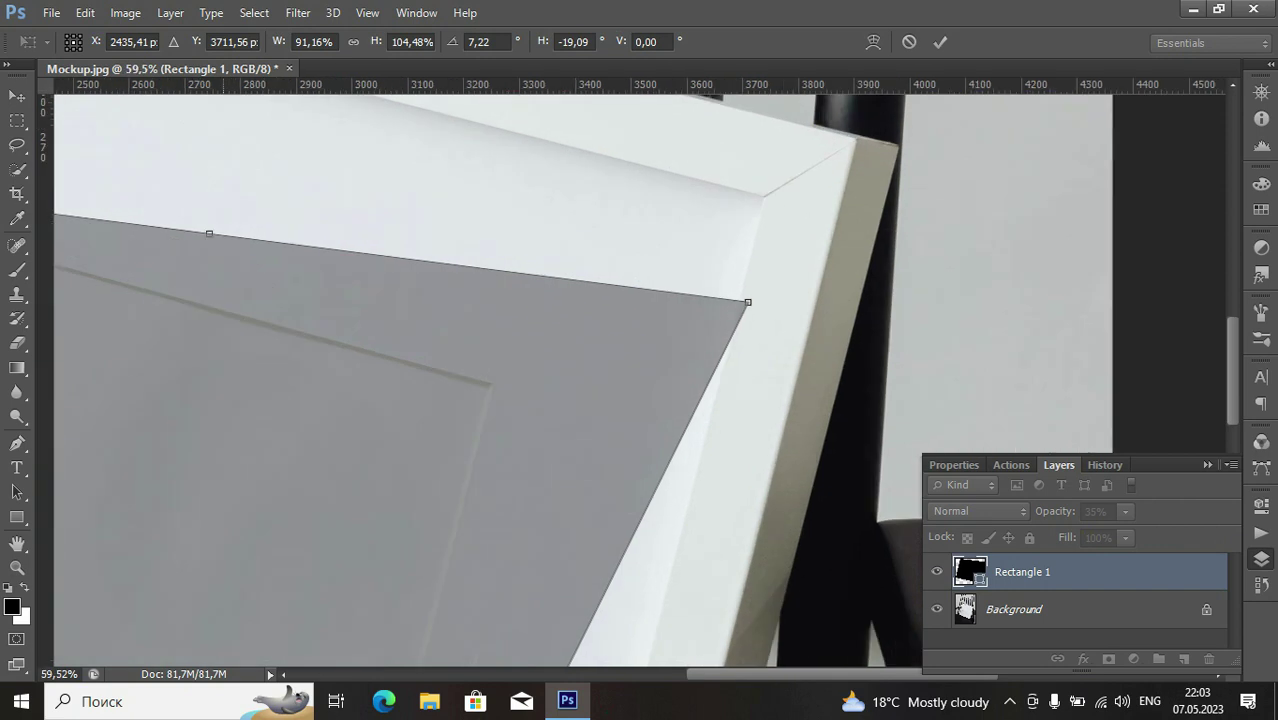
{"action": "left_click_drag", "start_coordinate": [748, 302], "coordinate": [486, 390]}
{"action": "scroll", "coordinate": [488, 390], "scroll_direction": "up", "scroll_amount": 1}
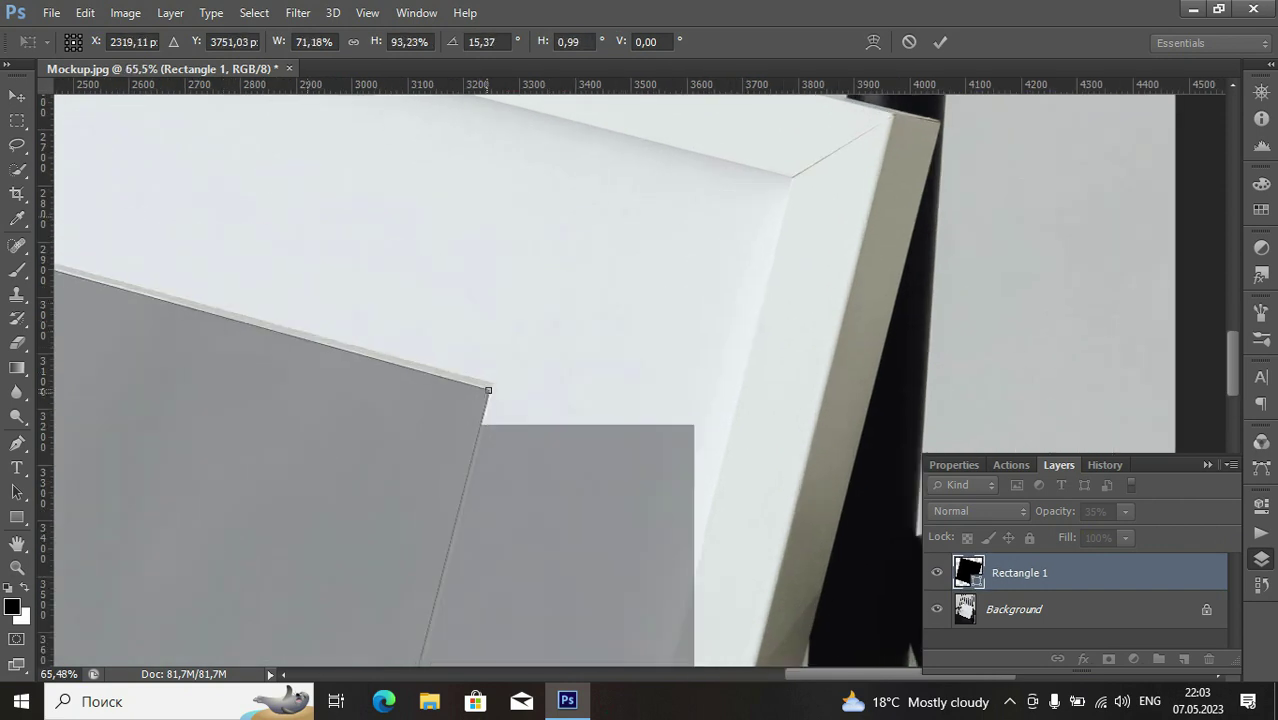
{"action": "scroll", "coordinate": [488, 390], "scroll_direction": "up", "scroll_amount": 3}
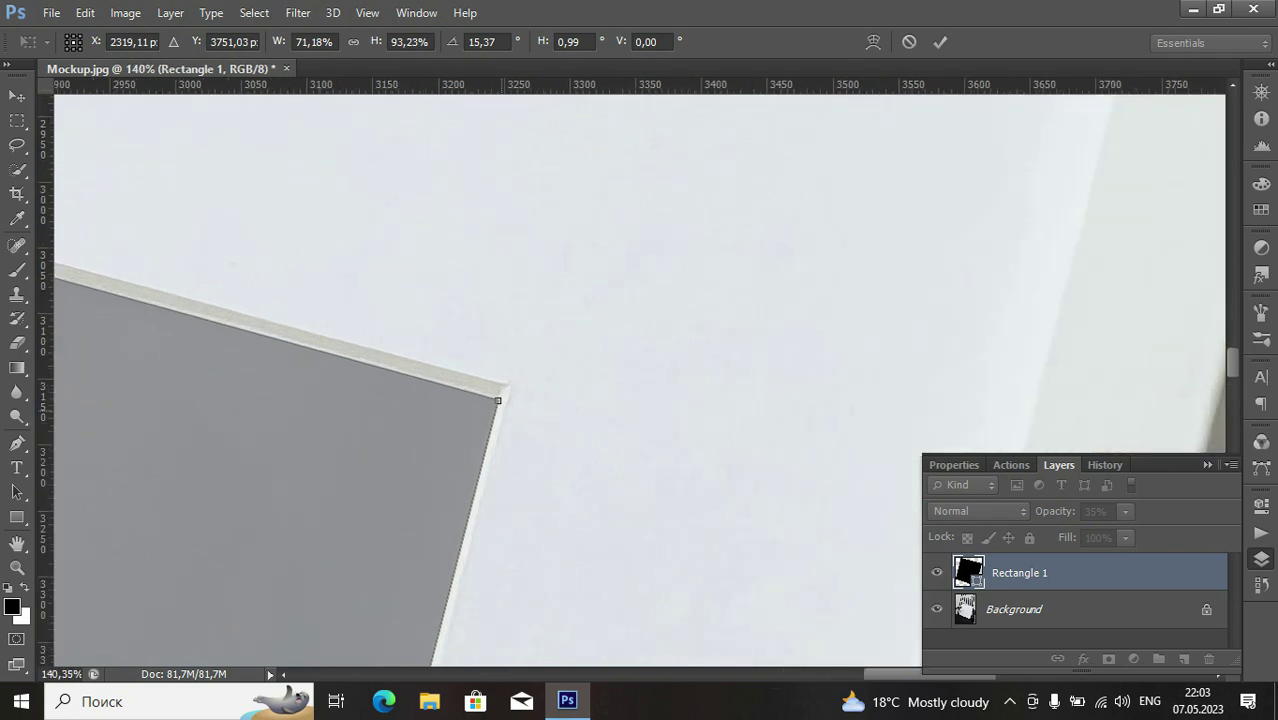
{"action": "left_click_drag", "start_coordinate": [498, 400], "coordinate": [498, 397]}
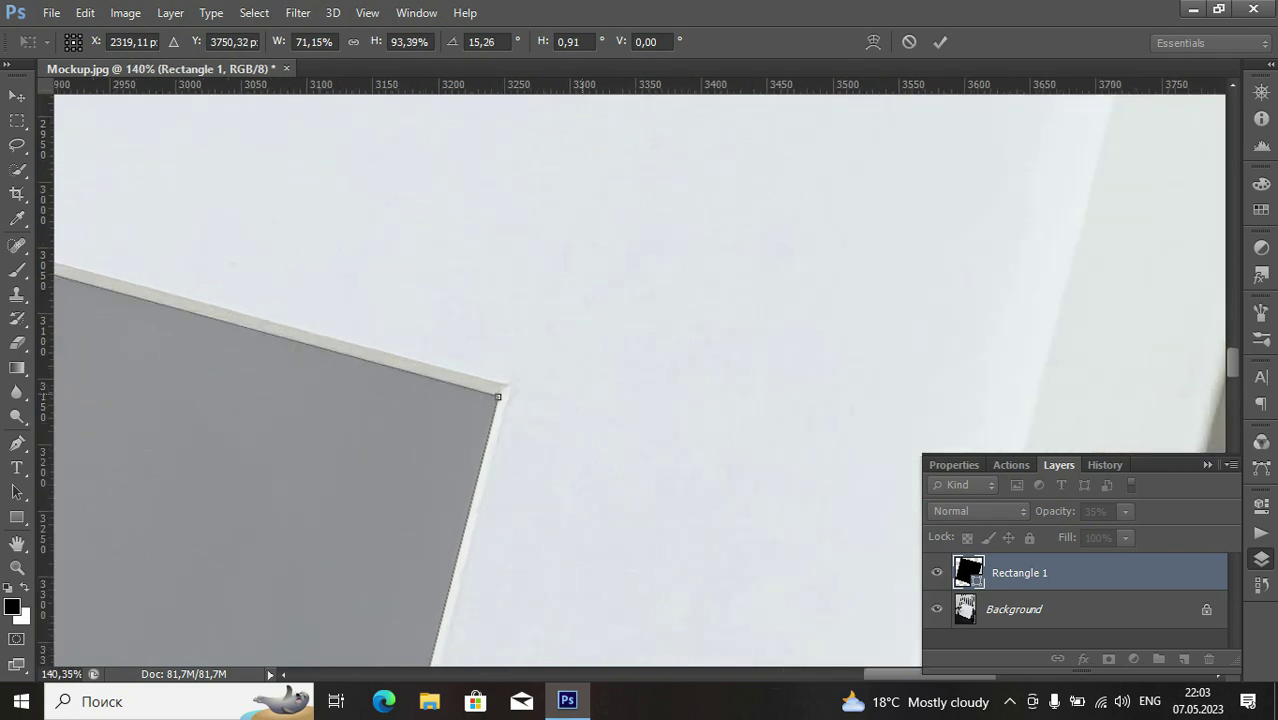
{"action": "key", "text": "Return"}
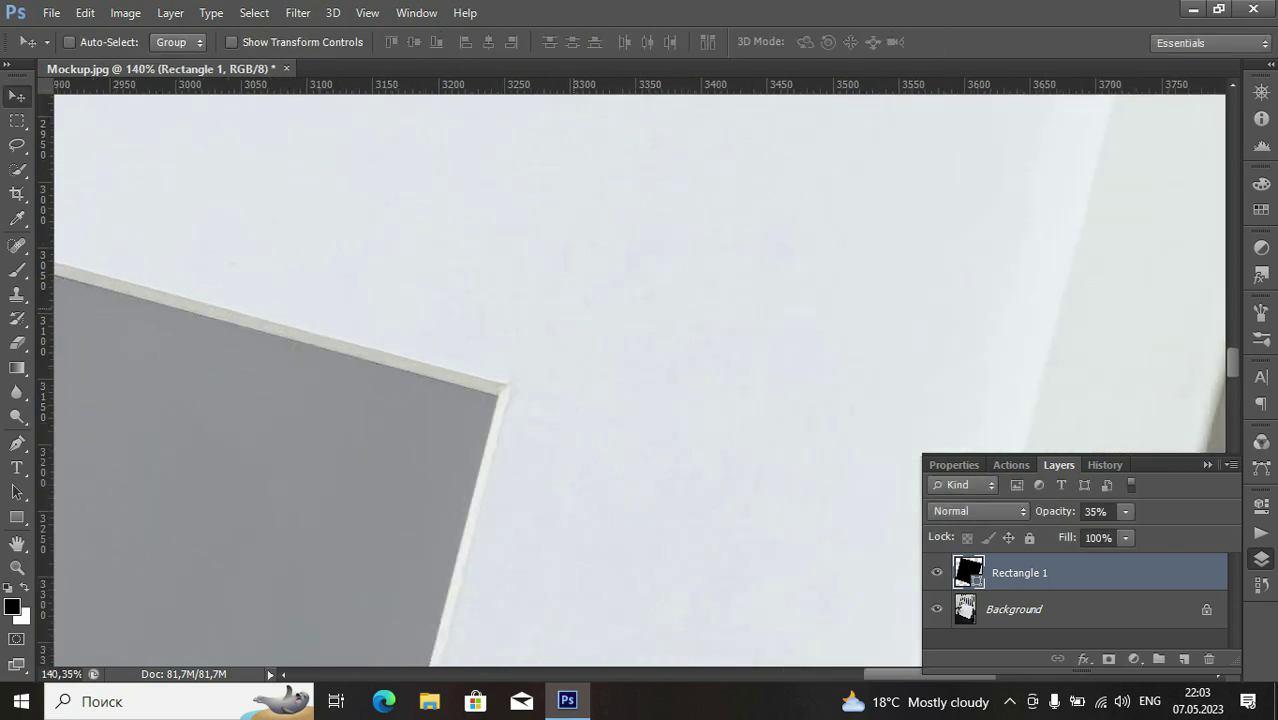
Convert the Rectangle 1 layer to a smart object
{"action": "scroll", "coordinate": [332, 345], "scroll_direction": "down", "scroll_amount": 6}
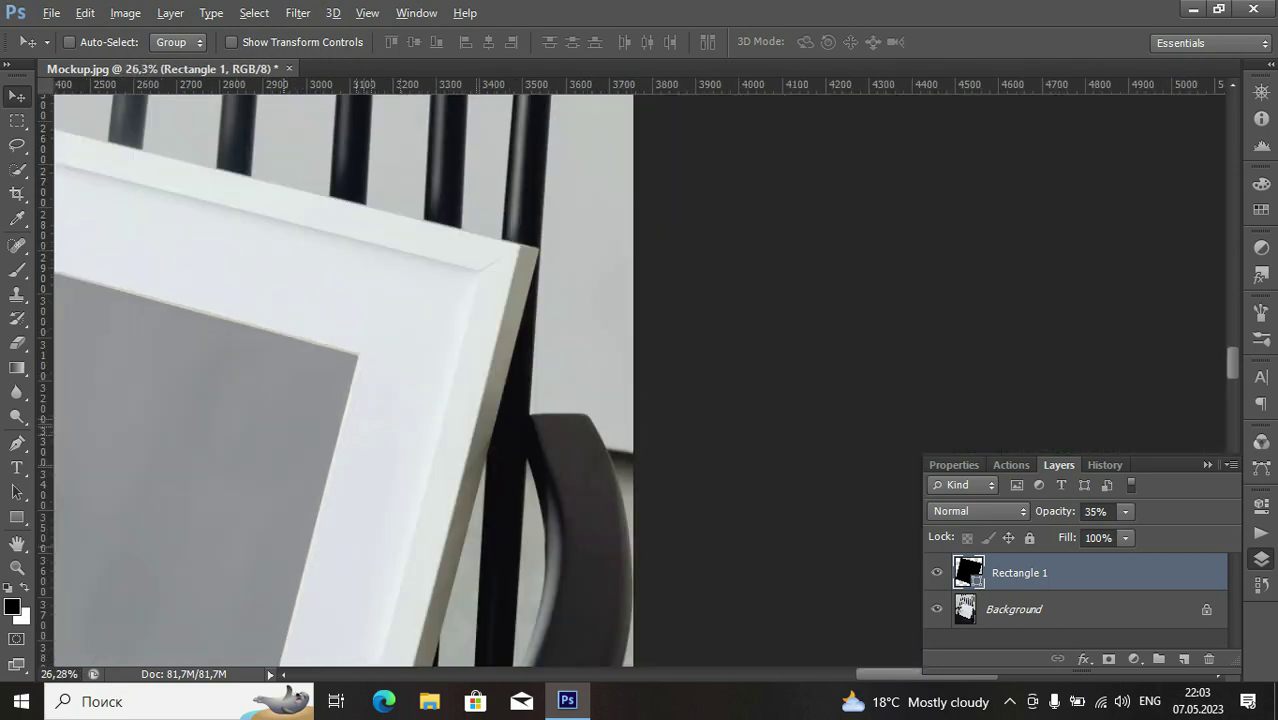
{"action": "scroll", "coordinate": [332, 380], "scroll_direction": "down", "scroll_amount": 2}
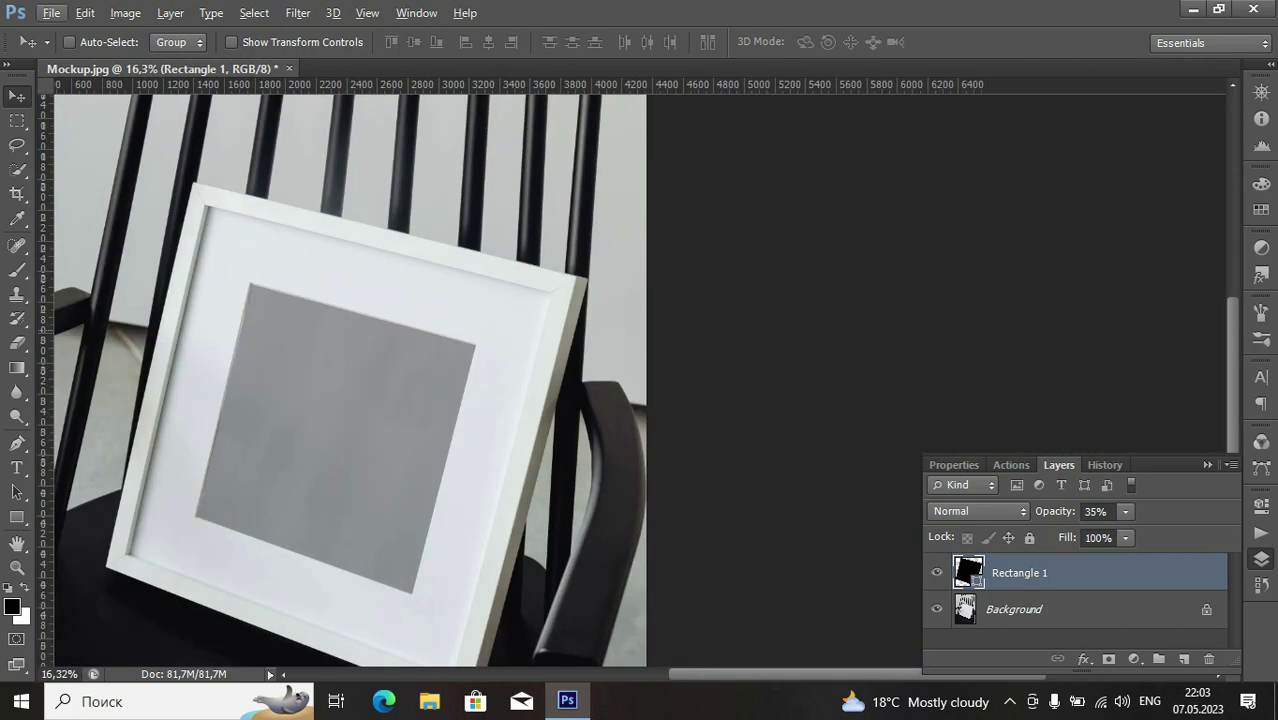
{"action": "left_click_drag", "start_coordinate": [332, 380], "coordinate": [561, 403]}
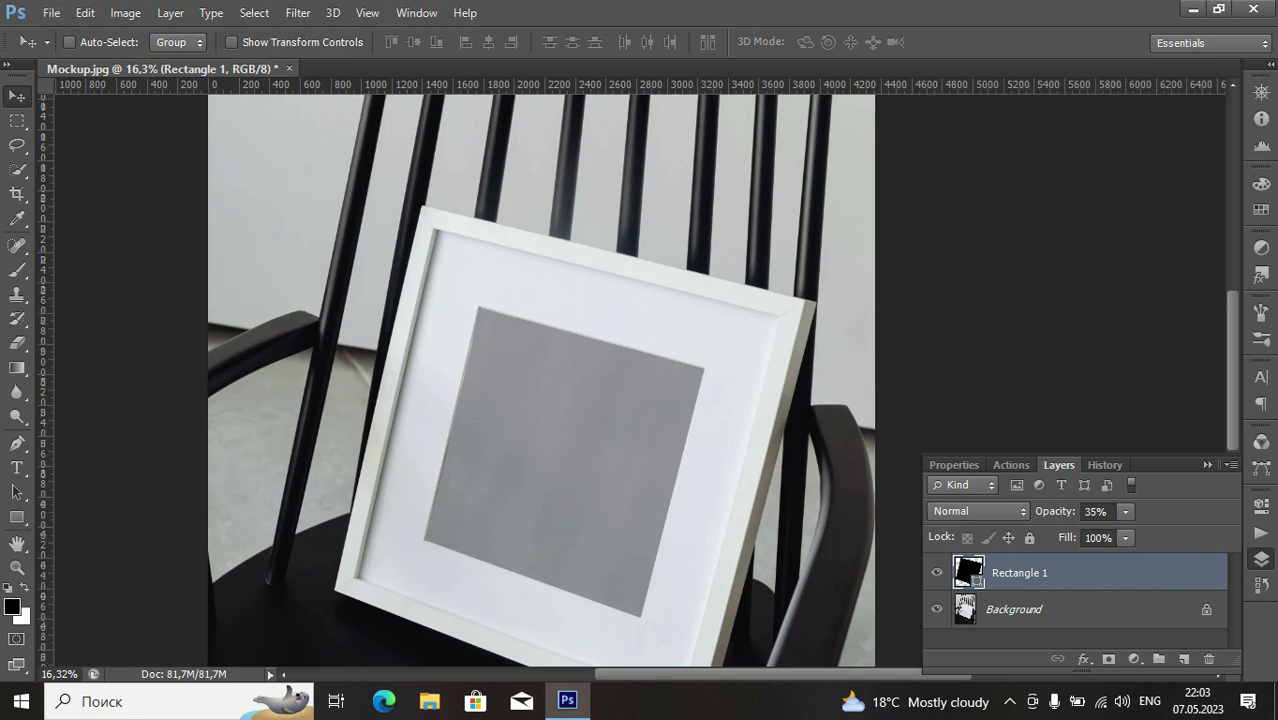
{"action": "right_click", "coordinate": [965, 573]}
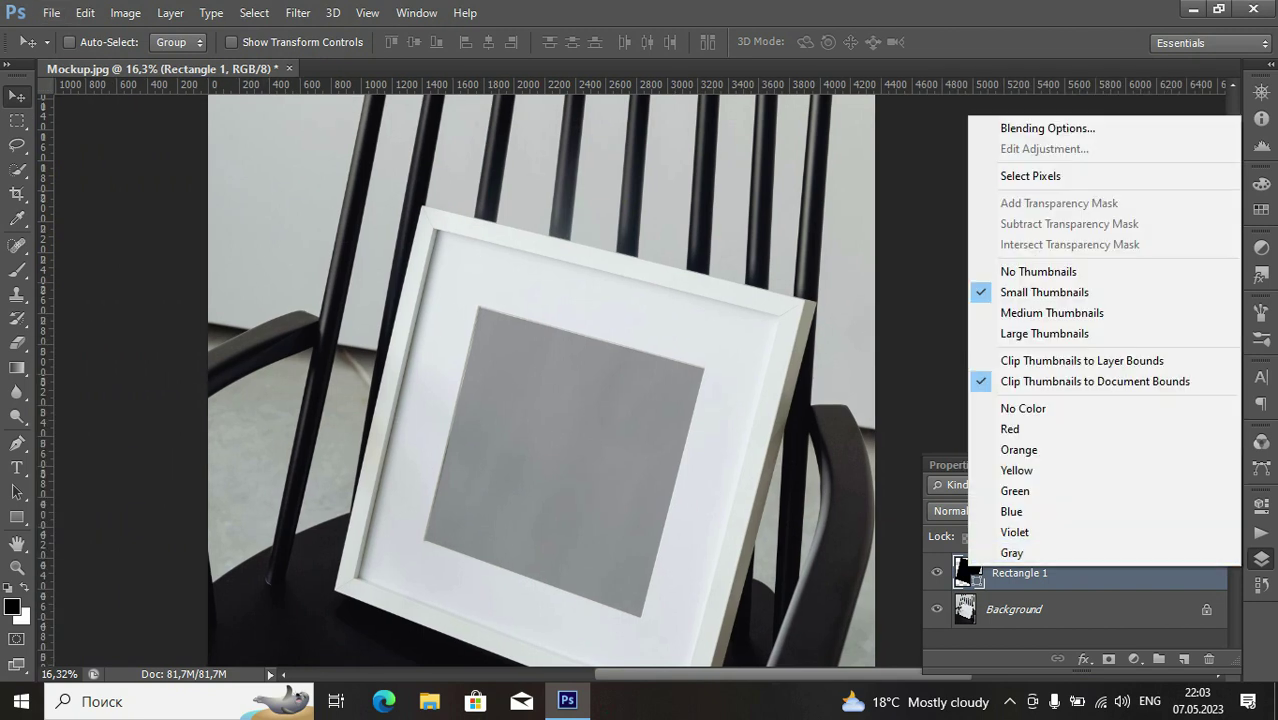
{"action": "left_click", "coordinate": [1060, 609]}
{"action": "left_click", "coordinate": [1060, 609]}
{"action": "left_click", "coordinate": [1060, 573]}
{"action": "right_click", "coordinate": [1060, 573]}
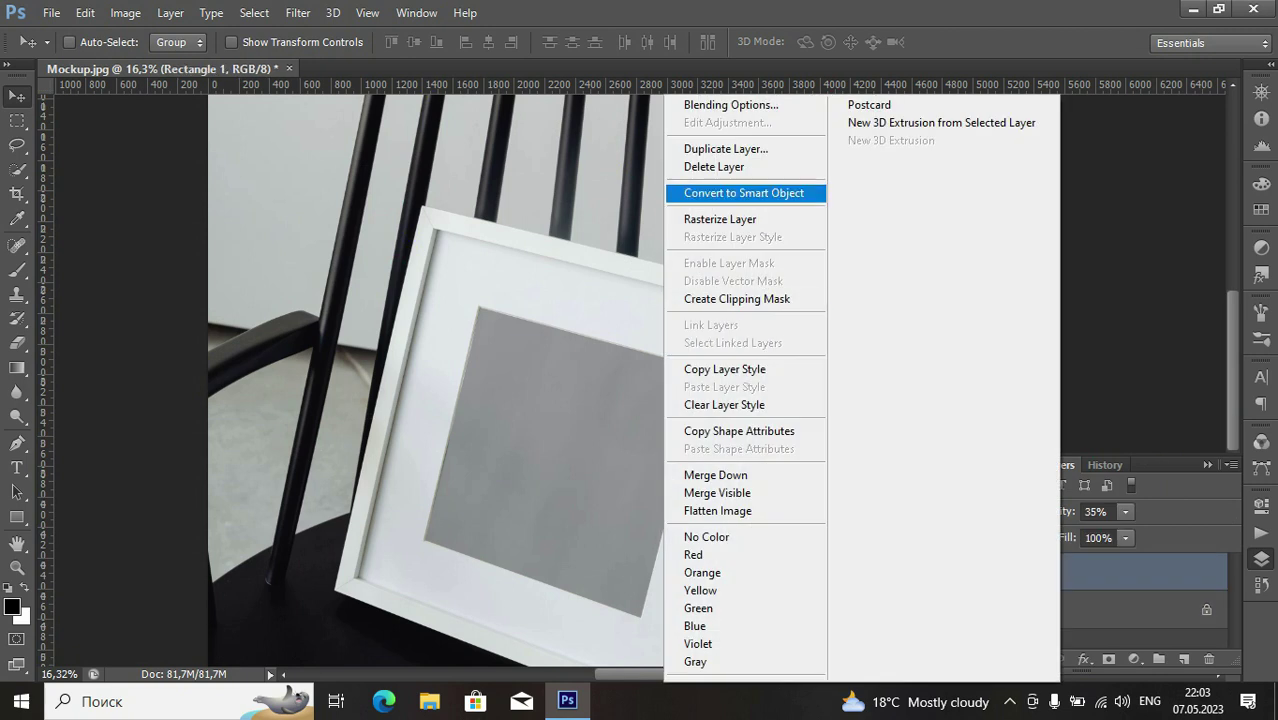
{"action": "left_click", "coordinate": [744, 193]}
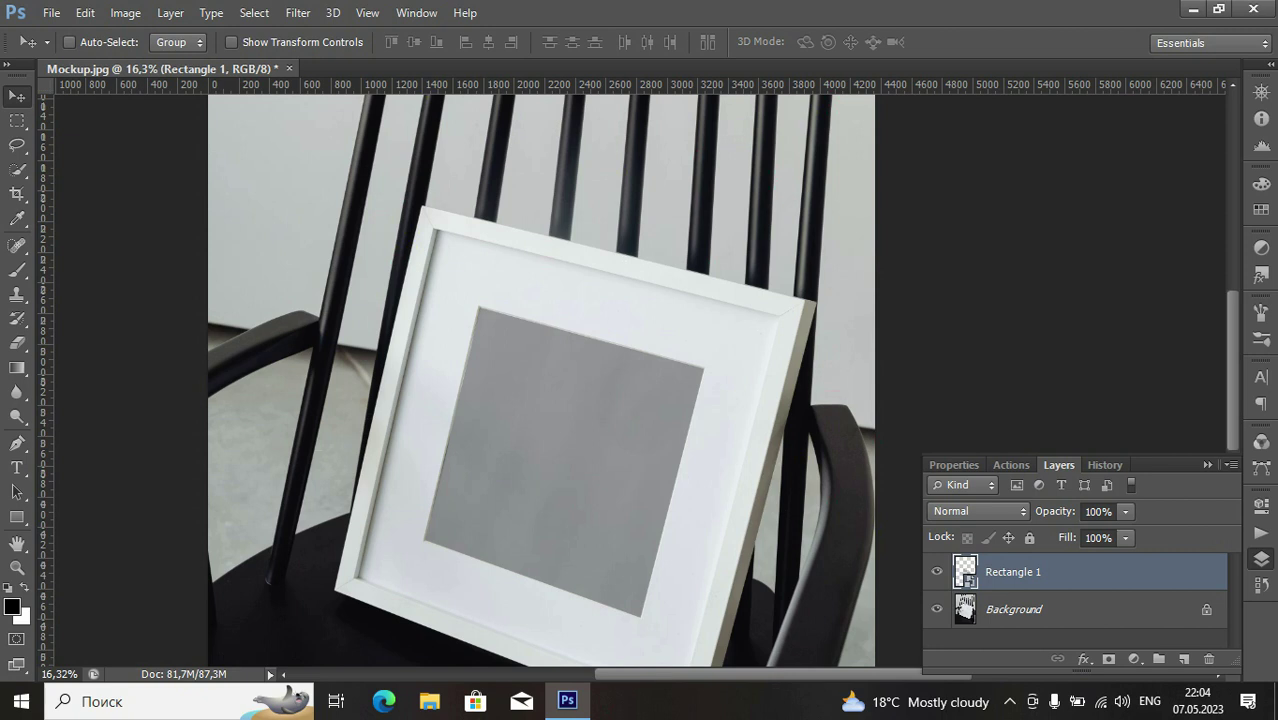
Open the Rectangle 1 smart object's contents, dock them beside Mockup.jpg, and compare the two documents
{"action": "double_click", "coordinate": [966, 571]}
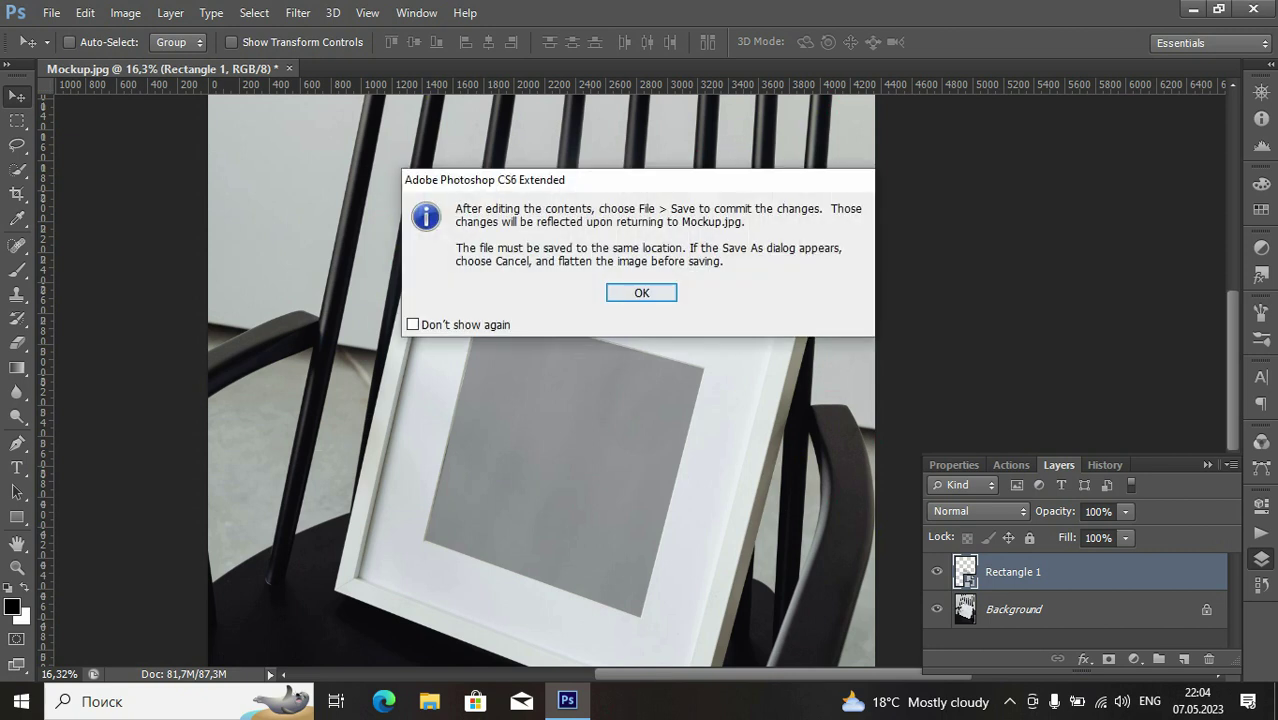
{"action": "key", "text": "Return"}
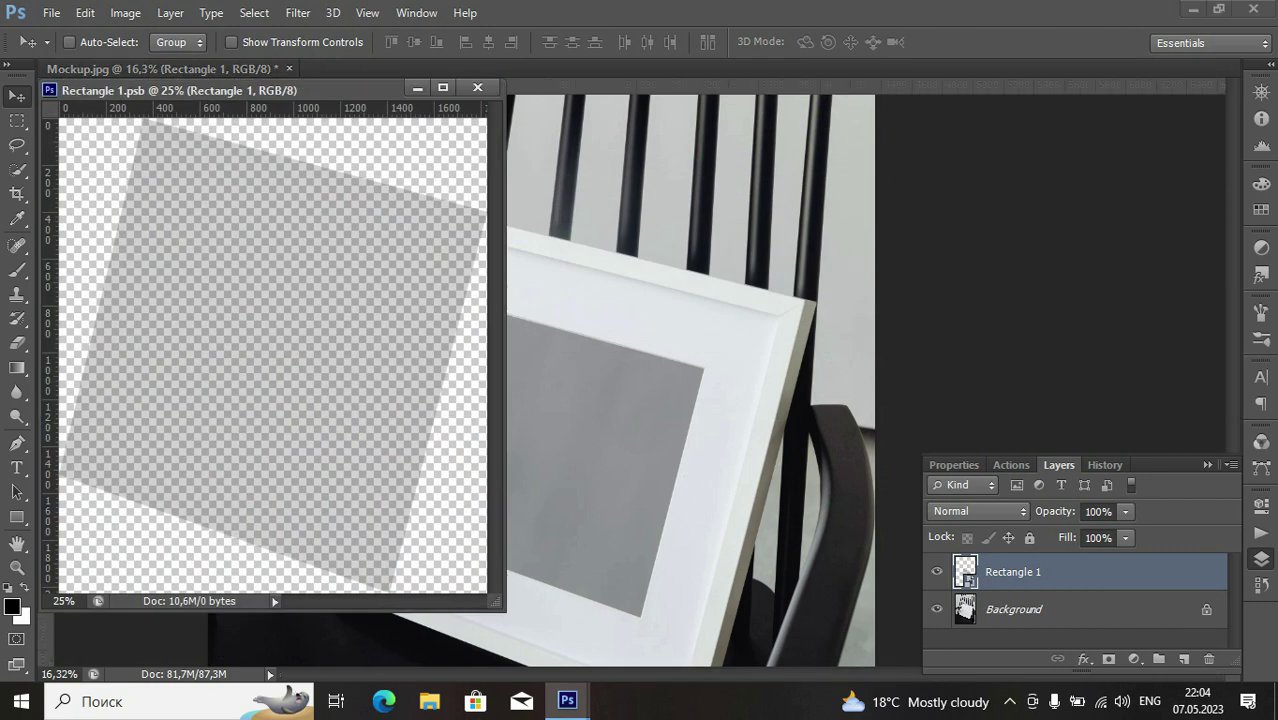
{"action": "left_click_drag", "start_coordinate": [350, 90], "coordinate": [650, 70]}
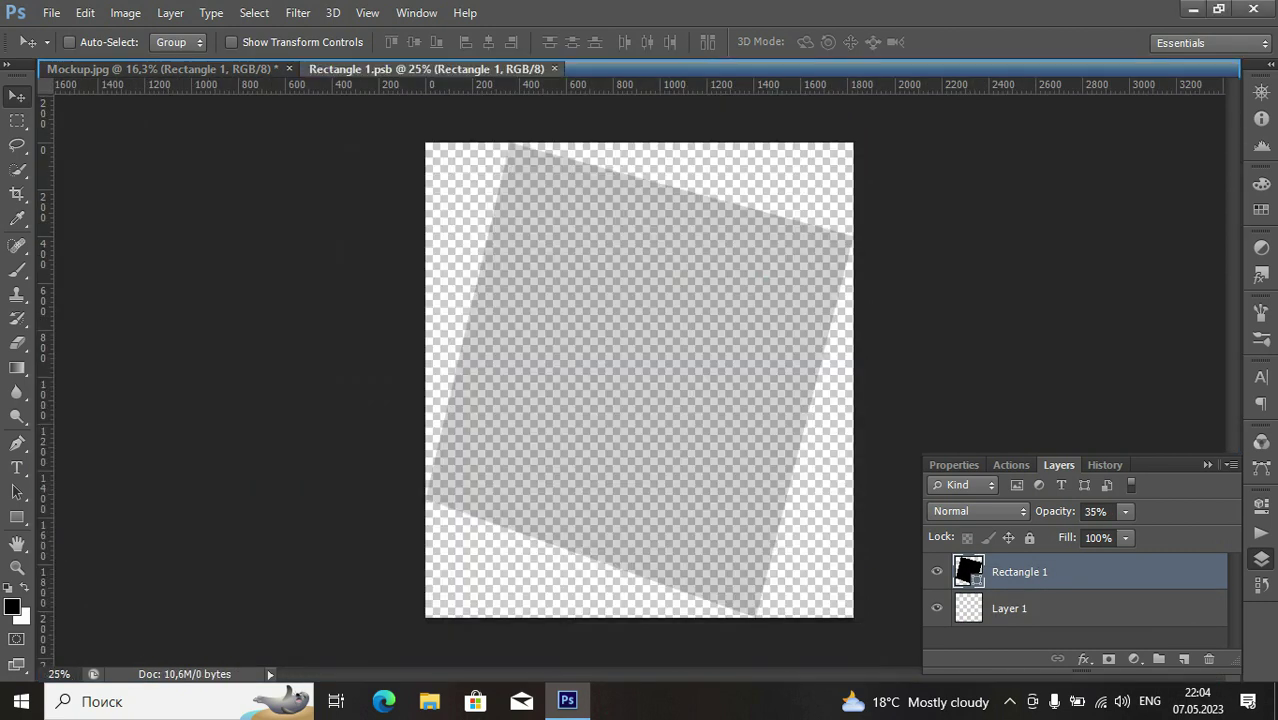
{"action": "left_click", "coordinate": [160, 68]}
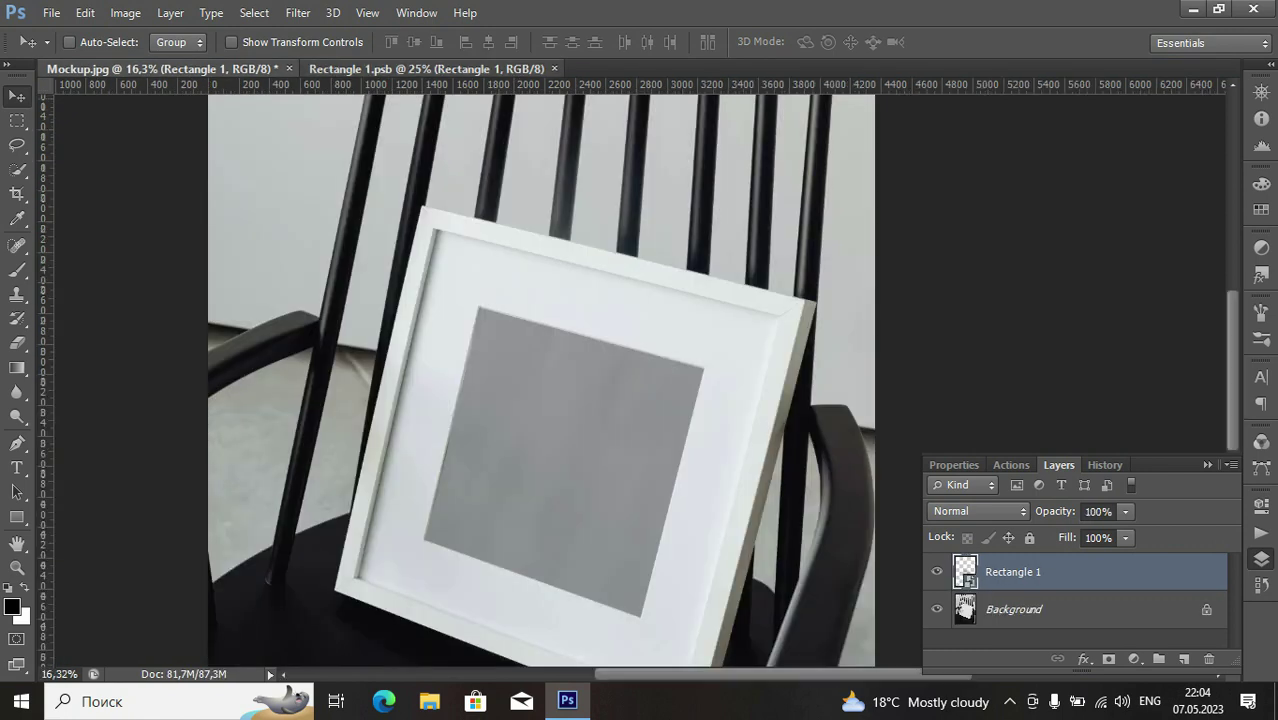
{"action": "left_click", "coordinate": [426, 68]}
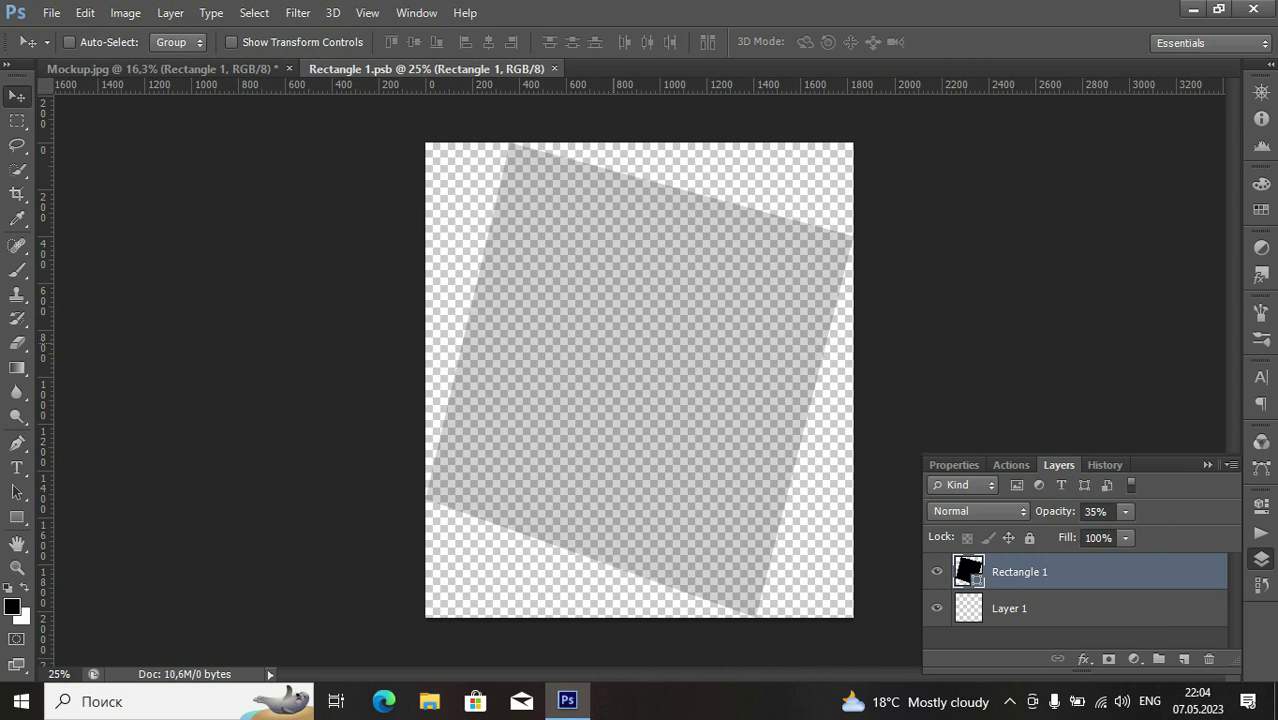
Open the colourful abstract painting JPG from the downloads folder, copy it into Rectangle 1.psb, and close the source image
{"action": "key", "text": "ctrl+o"}
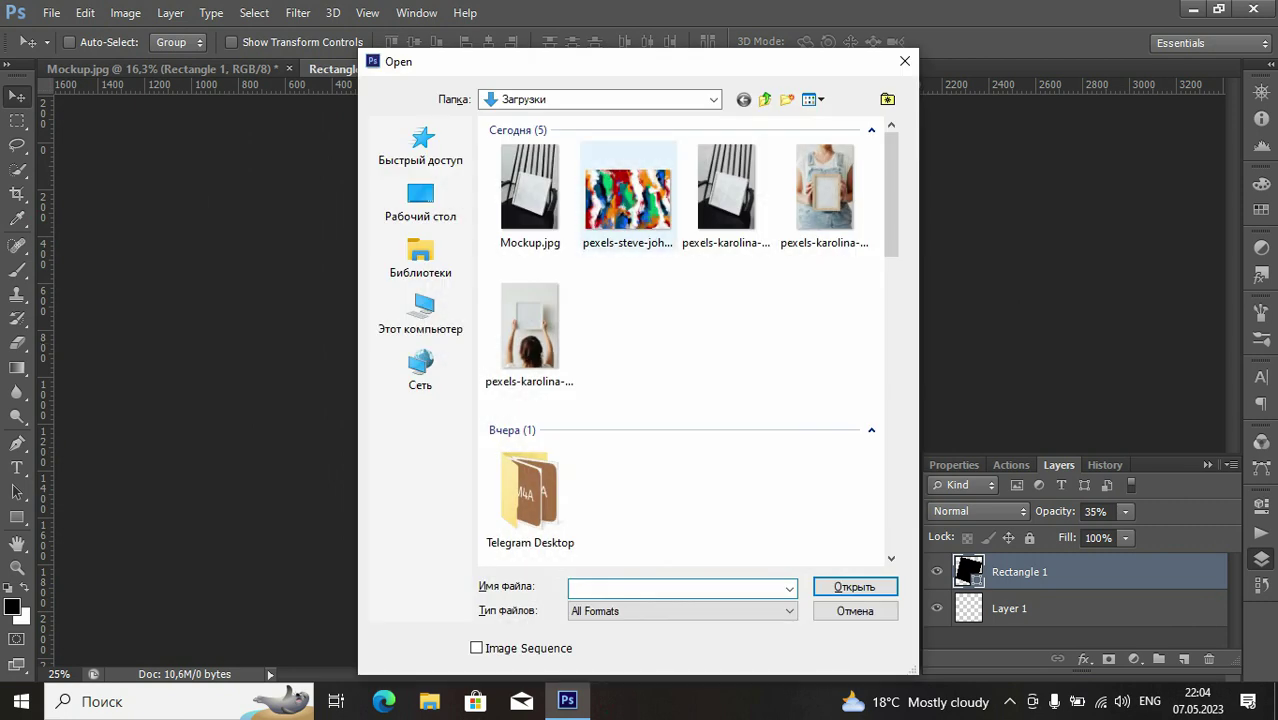
{"action": "left_click", "coordinate": [627, 200]}
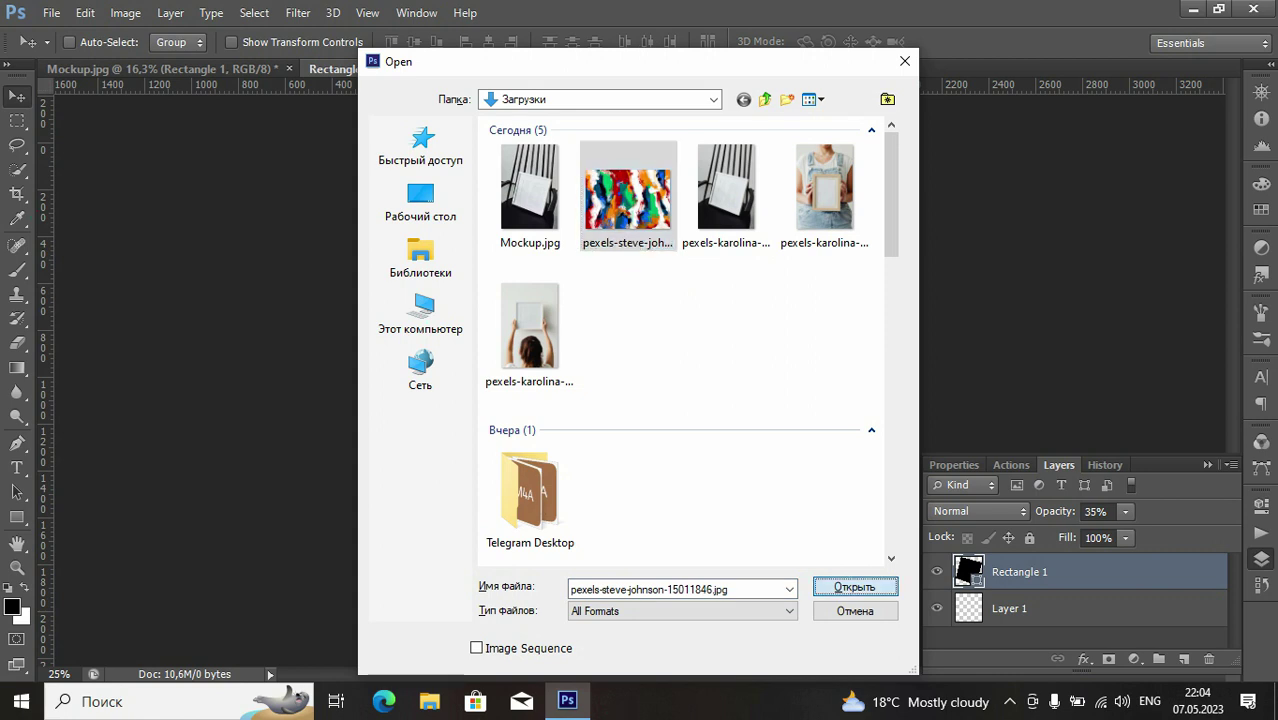
{"action": "key", "text": "Return"}
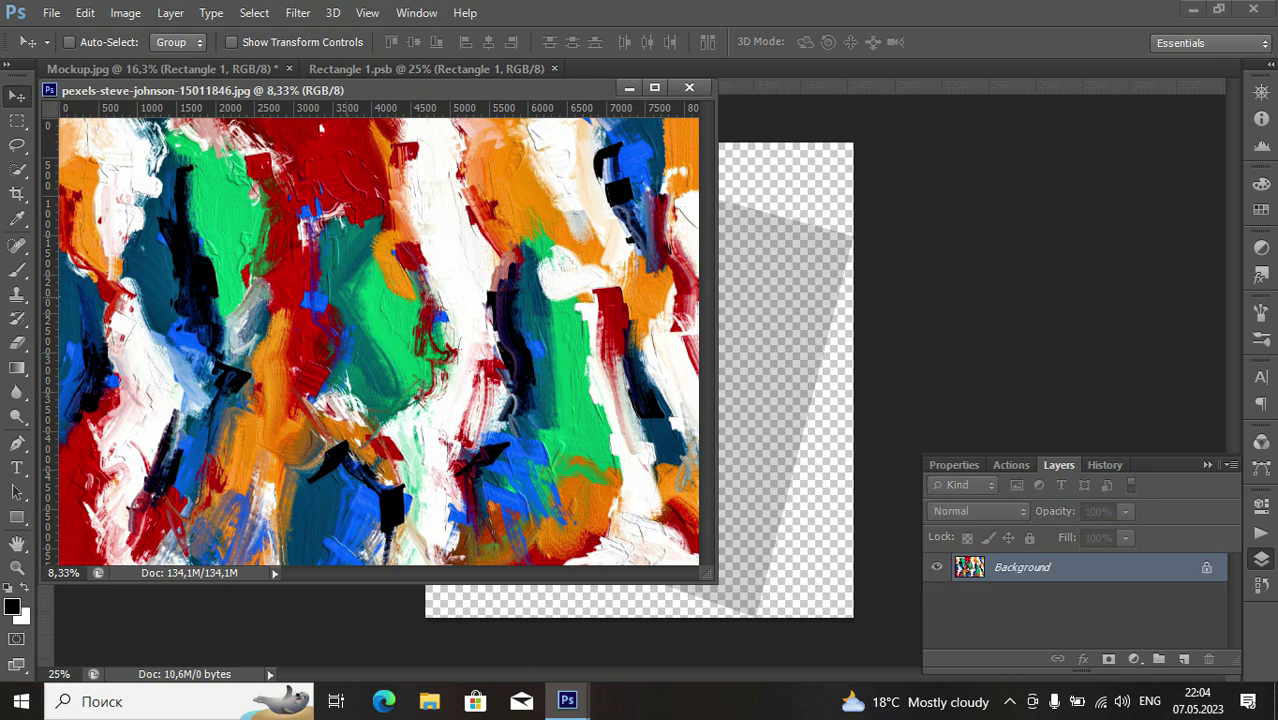
{"action": "mouse_move", "coordinate": [331, 241]}
{"action": "left_mouse_down"}
{"action": "mouse_move", "coordinate": [659, 371]}
{"action": "mouse_move", "coordinate": [780, 380]}
{"action": "left_mouse_up"}
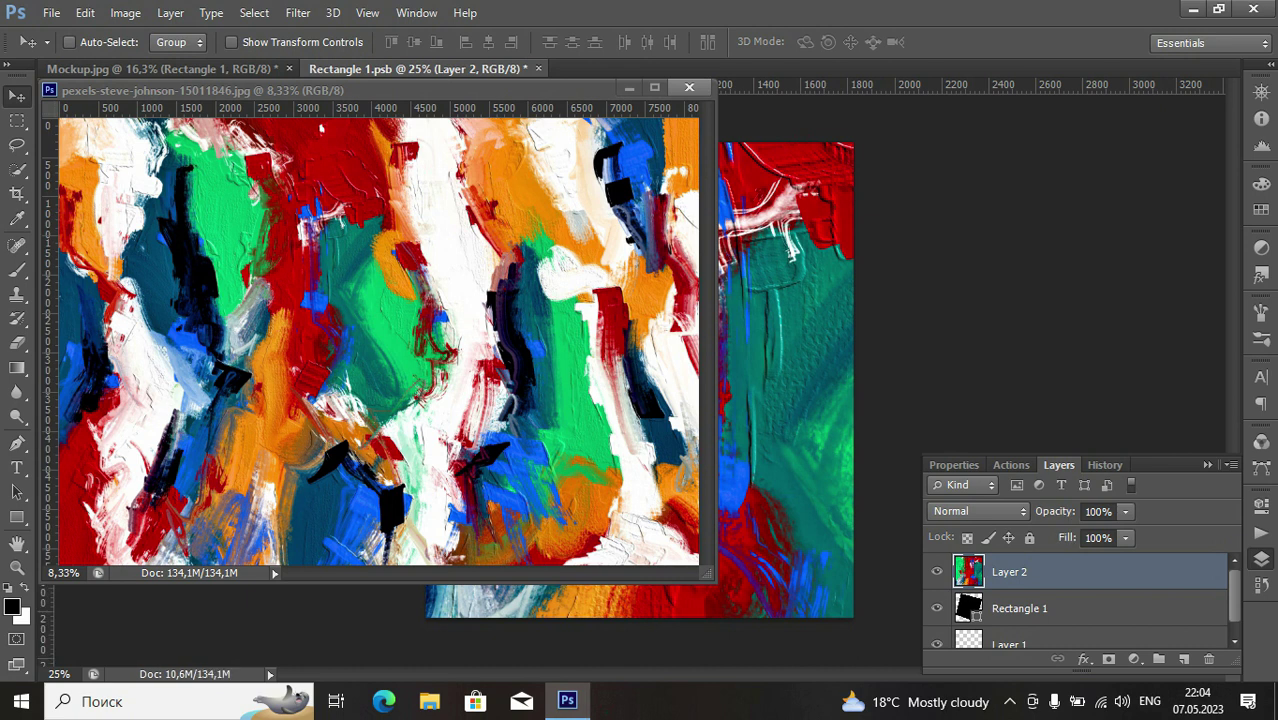
{"action": "left_click", "coordinate": [689, 87]}
Scale the painting layer down to about 32% width and 35.5% height and move it over the canvas
{"action": "scroll", "coordinate": [674, 308], "scroll_direction": "down", "scroll_amount": 8}
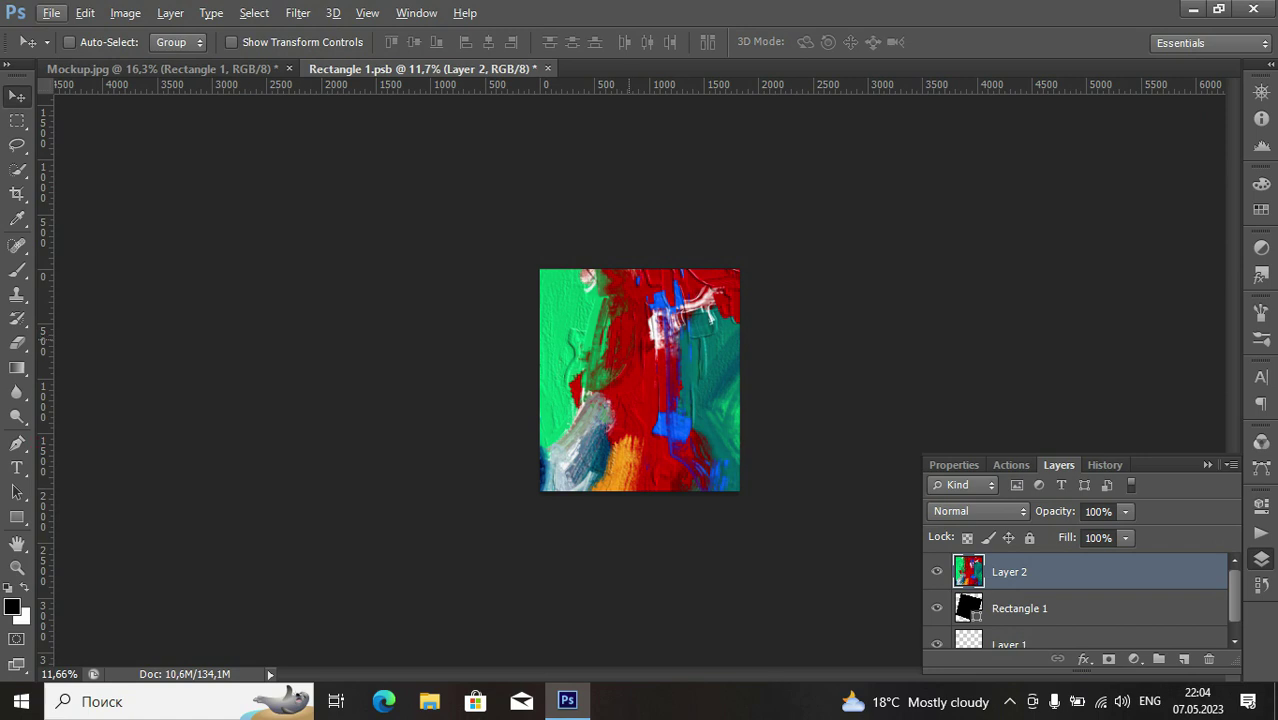
{"action": "key", "text": "ctrl+t"}
{"action": "scroll", "coordinate": [762, 483], "scroll_direction": "down", "scroll_amount": 4}
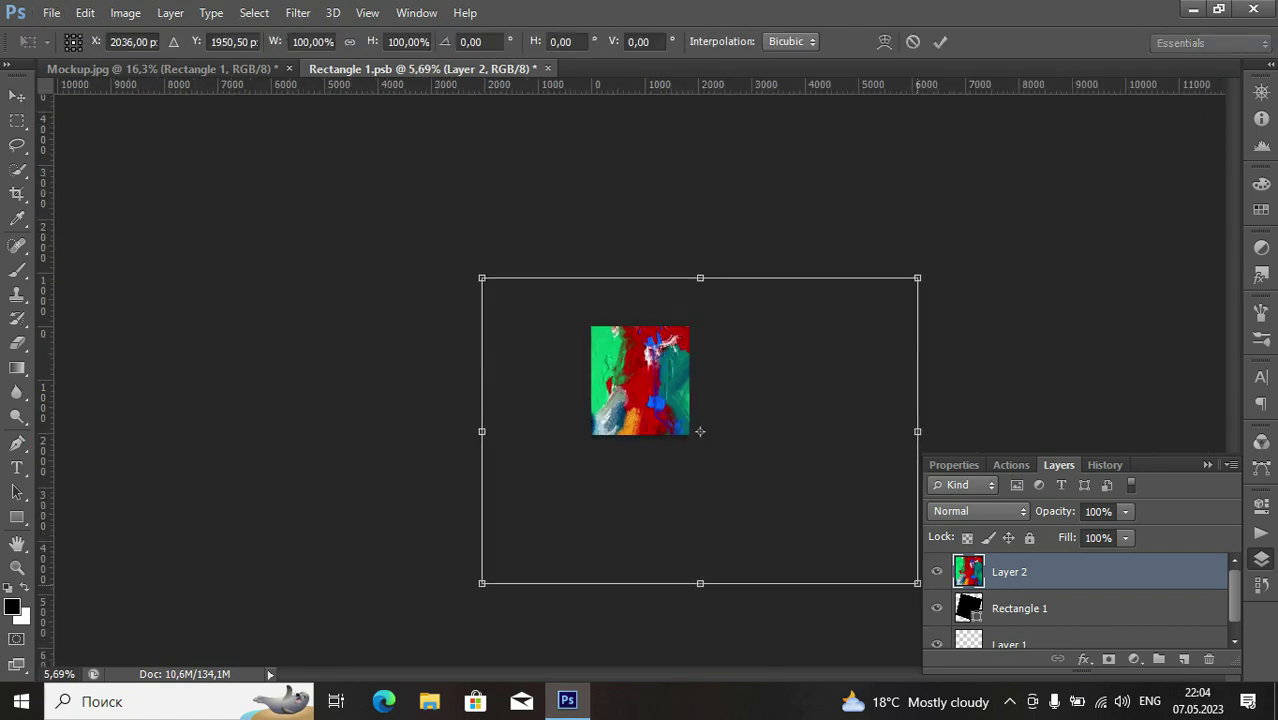
{"action": "left_click_drag", "start_coordinate": [917, 583], "coordinate": [708, 454]}
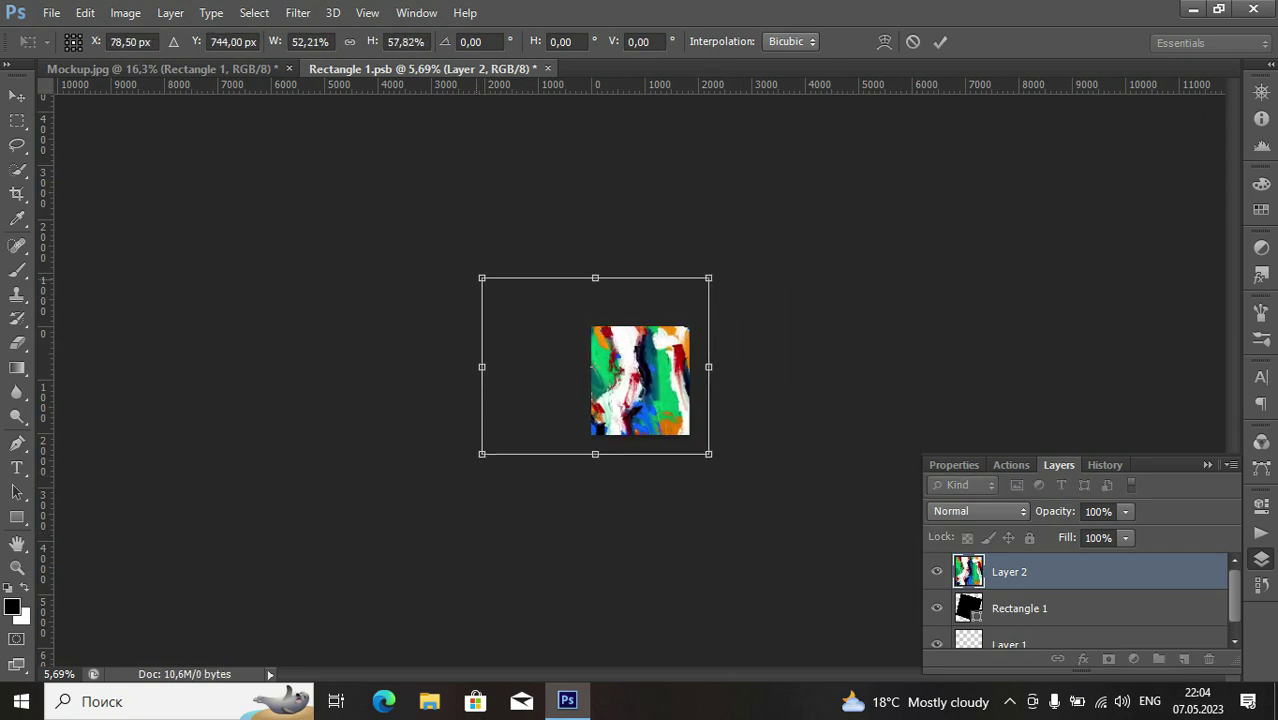
{"action": "left_click_drag", "start_coordinate": [481, 278], "coordinate": [569, 346]}
{"action": "mouse_move", "coordinate": [640, 401]}
{"action": "left_mouse_down"}
{"action": "mouse_move", "coordinate": [622, 380]}
{"action": "mouse_move", "coordinate": [639, 386]}
{"action": "mouse_move", "coordinate": [633, 402]}
{"action": "left_mouse_up"}
{"action": "scroll", "coordinate": [621, 382], "scroll_direction": "up", "scroll_amount": 5}
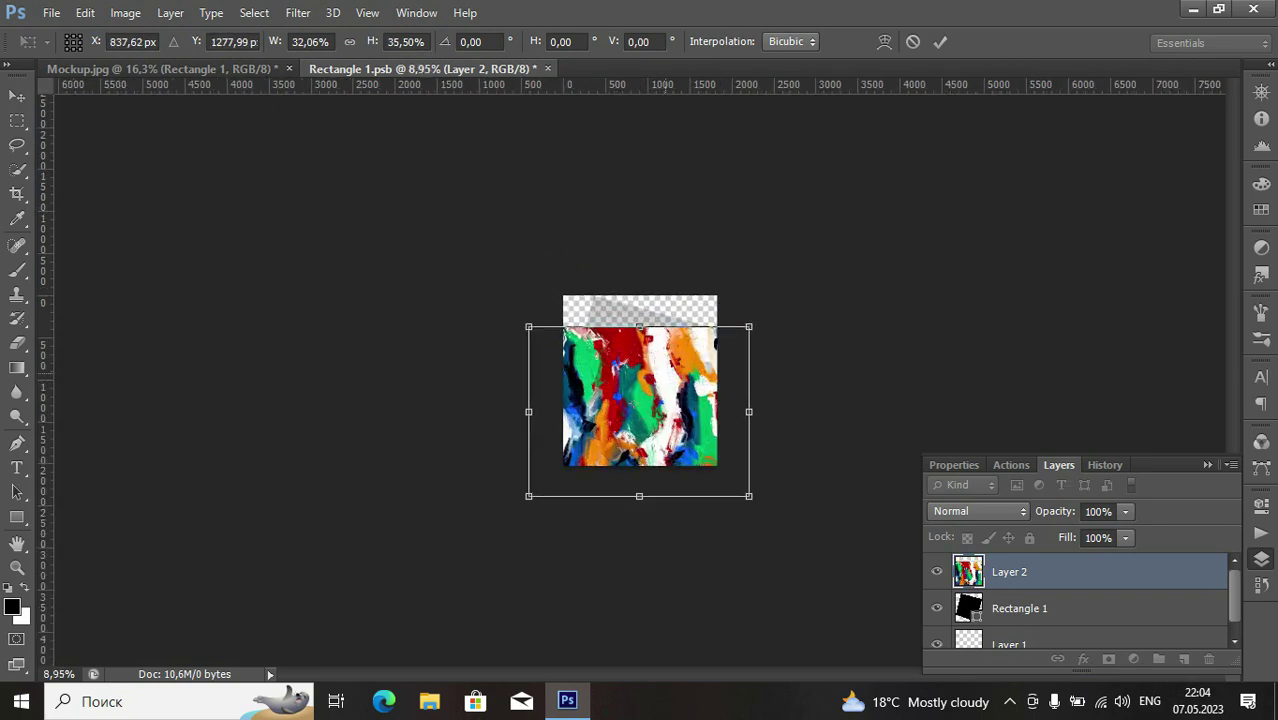
Rotate the painting about 14.7° clockwise to match the tilted rectangle and shift it up over the canvas
{"action": "left_click_drag", "start_coordinate": [780, 305], "coordinate": [812, 345]}
{"action": "scroll", "coordinate": [812, 345], "scroll_direction": "up", "scroll_amount": 1}
{"action": "scroll", "coordinate": [643, 405], "scroll_direction": "up", "scroll_amount": 3}
{"action": "left_click_drag", "start_coordinate": [647, 335], "coordinate": [668, 298]}
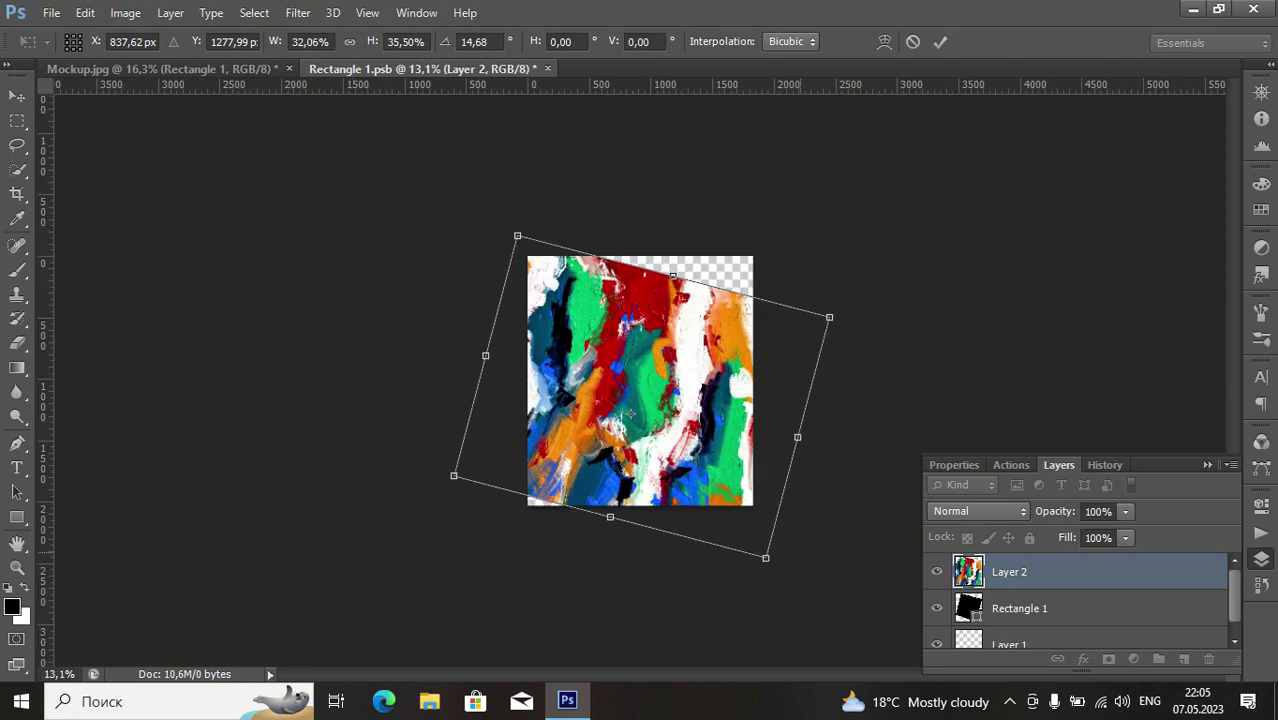
Shrink the rotated painting to about 28% width and 31% height, reposition it over the rectangle, and apply the transform
{"action": "left_click_drag", "start_coordinate": [765, 557], "coordinate": [735, 517]}
{"action": "left_click_drag", "start_coordinate": [684, 443], "coordinate": [701, 450]}
{"action": "scroll", "coordinate": [640, 380], "scroll_direction": "up", "scroll_amount": 4}
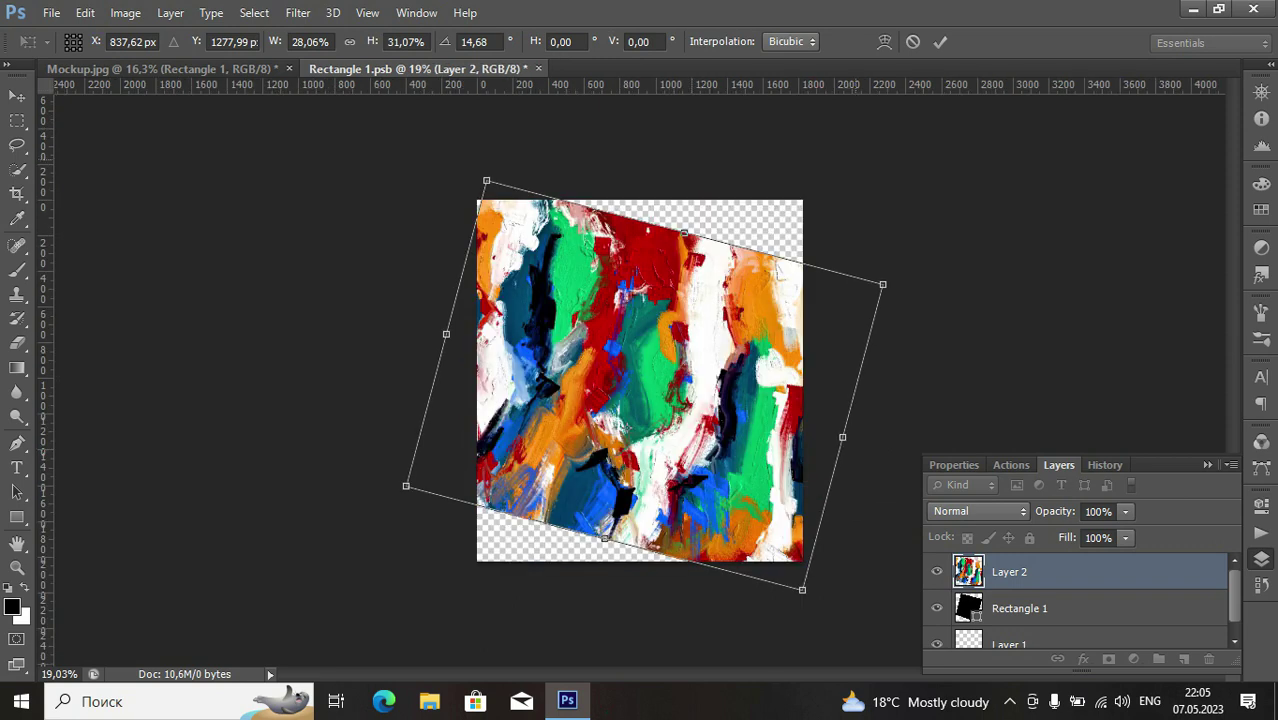
{"action": "left_click", "coordinate": [940, 42]}
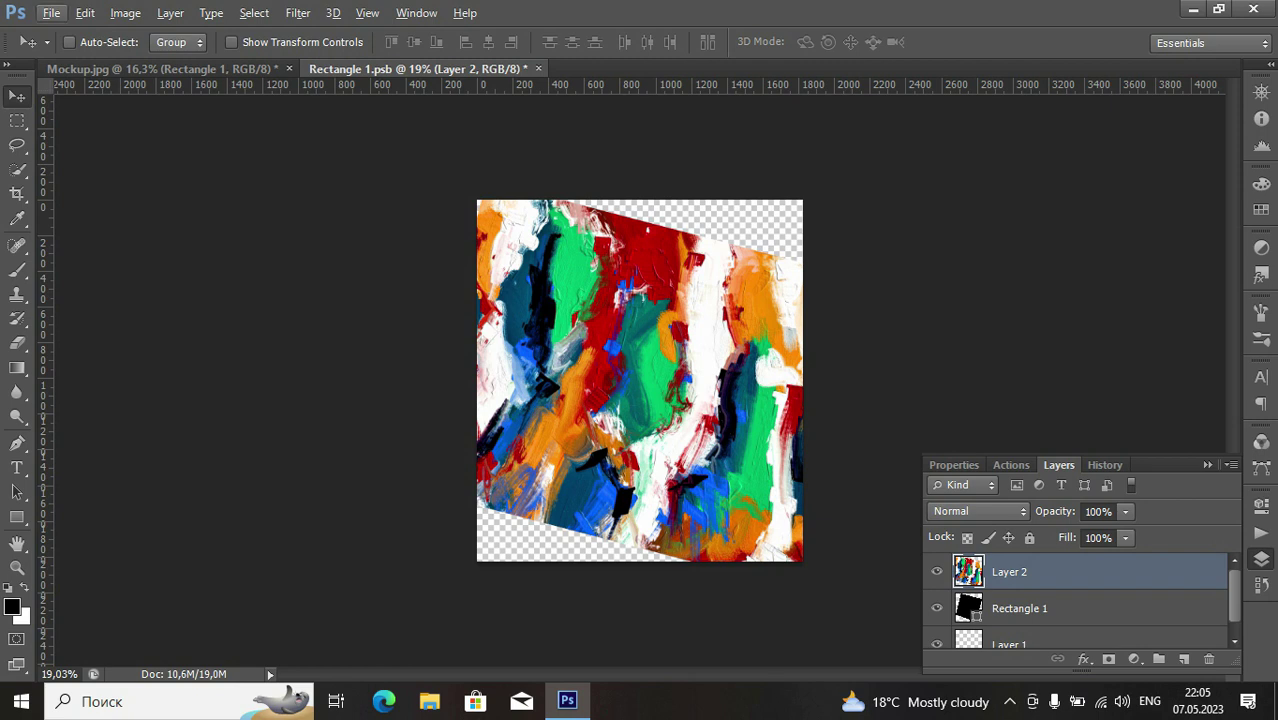
Clip the painting layer to Rectangle 1 with a clipping mask and set Rectangle 1's opacity to 100%
{"action": "right_click", "coordinate": [1020, 572]}
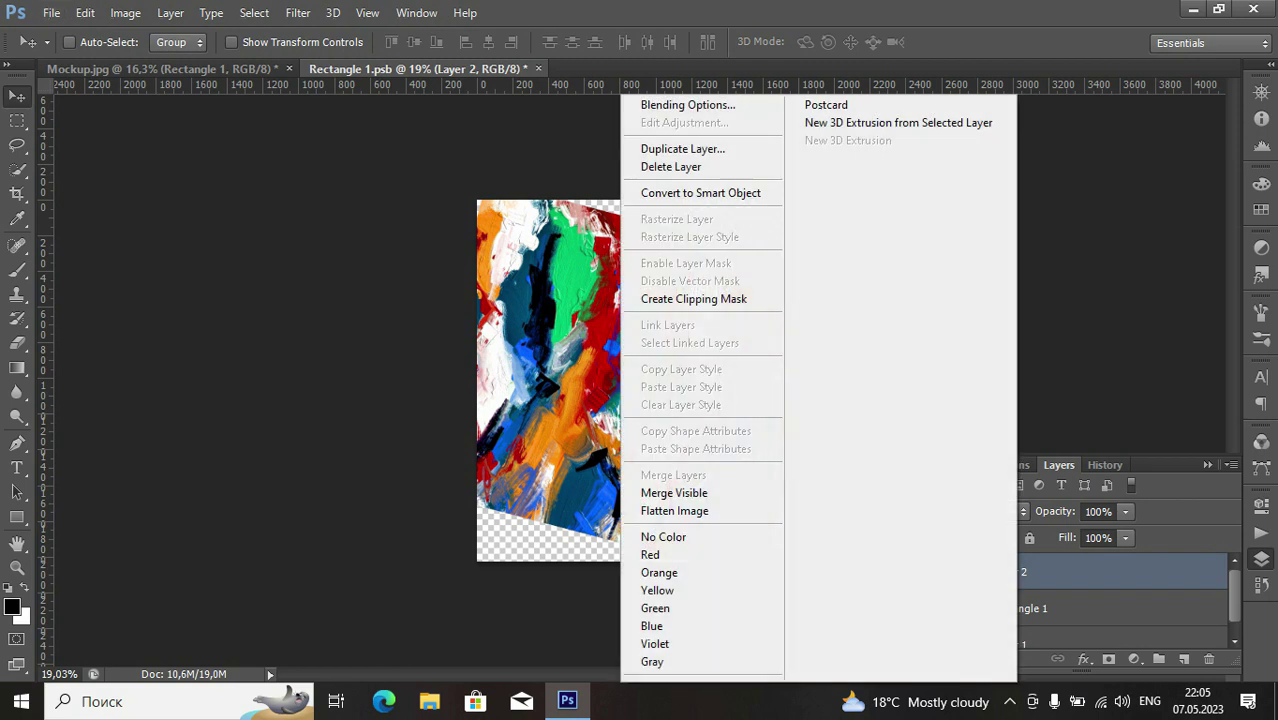
{"action": "left_click", "coordinate": [693, 299]}
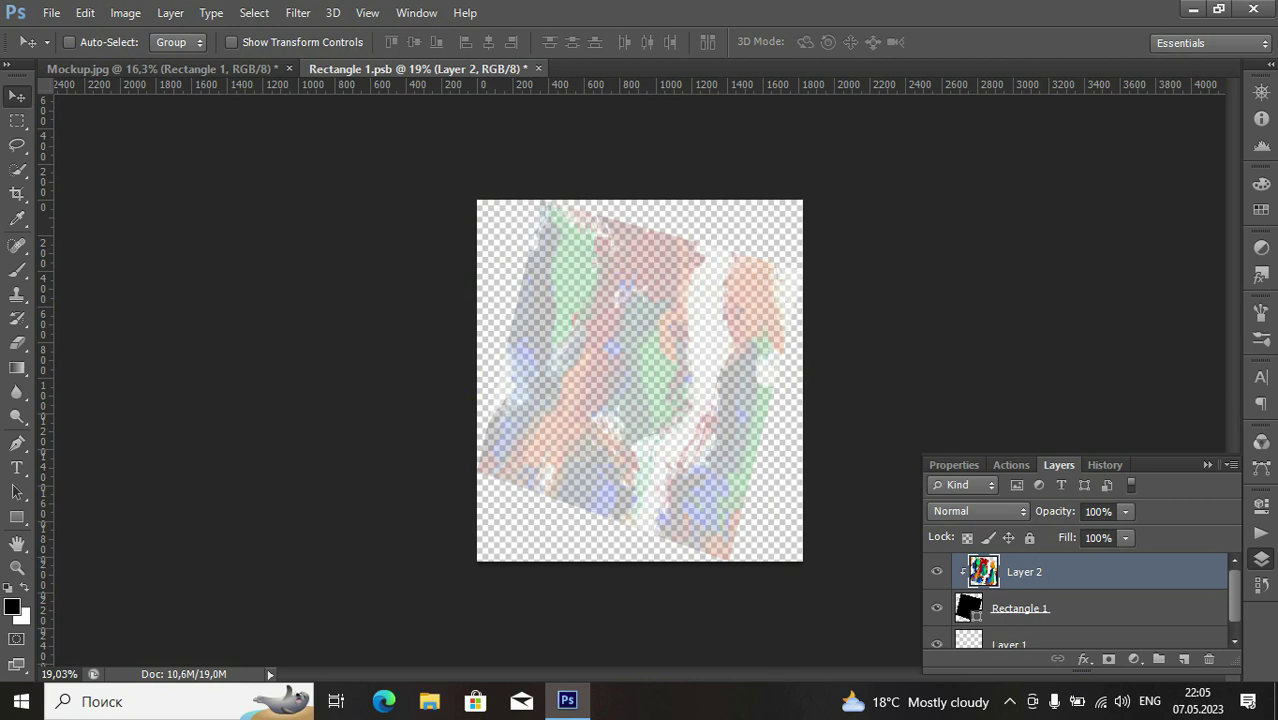
{"action": "left_click", "coordinate": [1050, 608]}
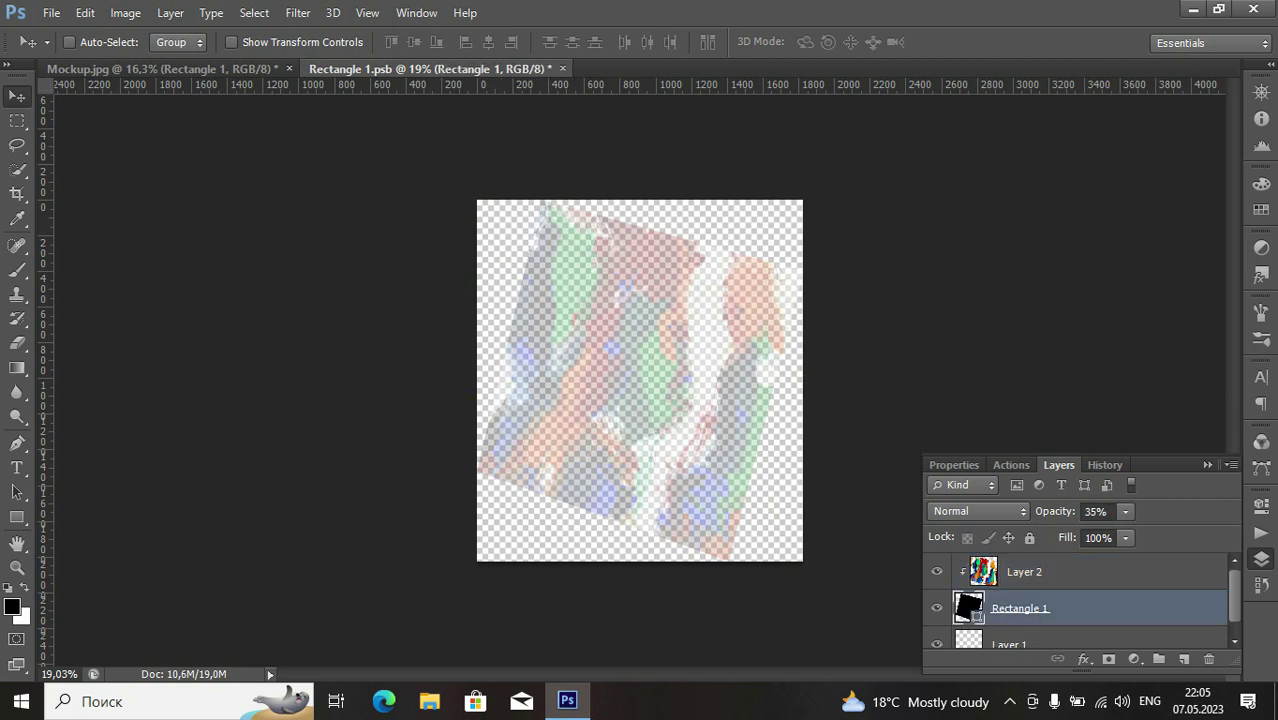
{"action": "left_click", "coordinate": [1125, 537]}
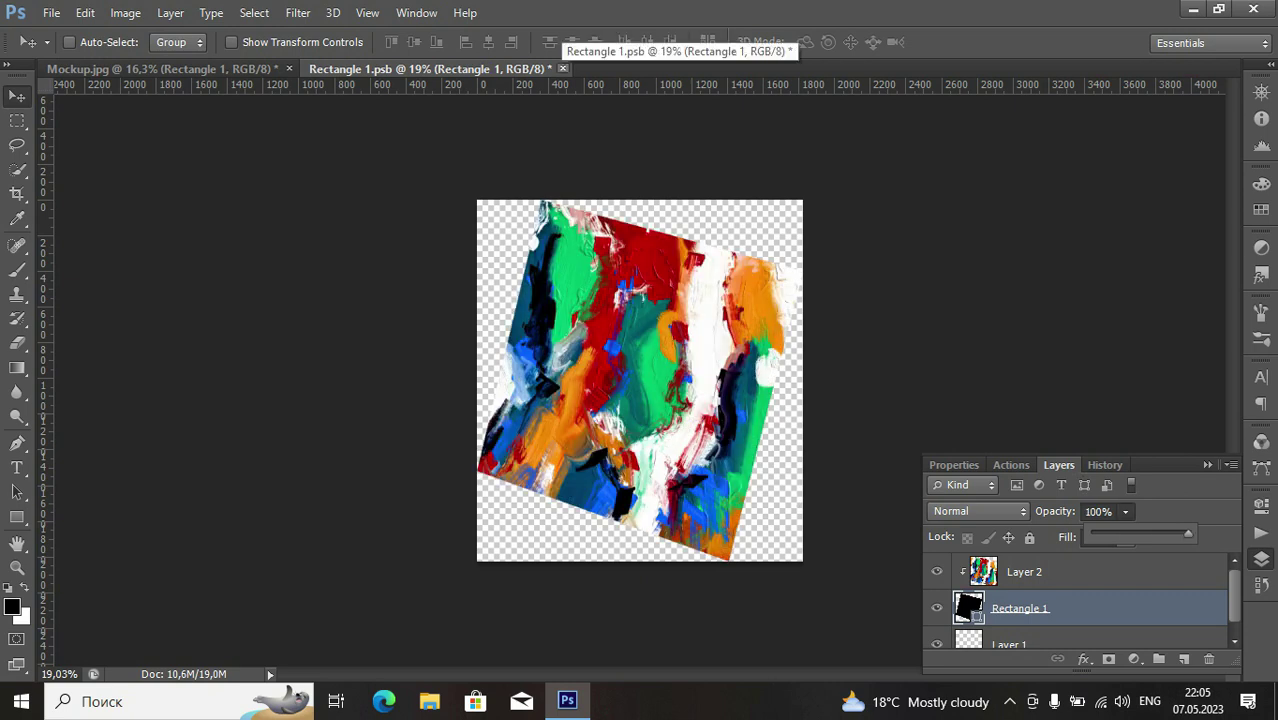
Close Rectangle 1.psb with its changes saved and check the painting in the whole frame mockup
{"action": "left_click", "coordinate": [562, 68]}
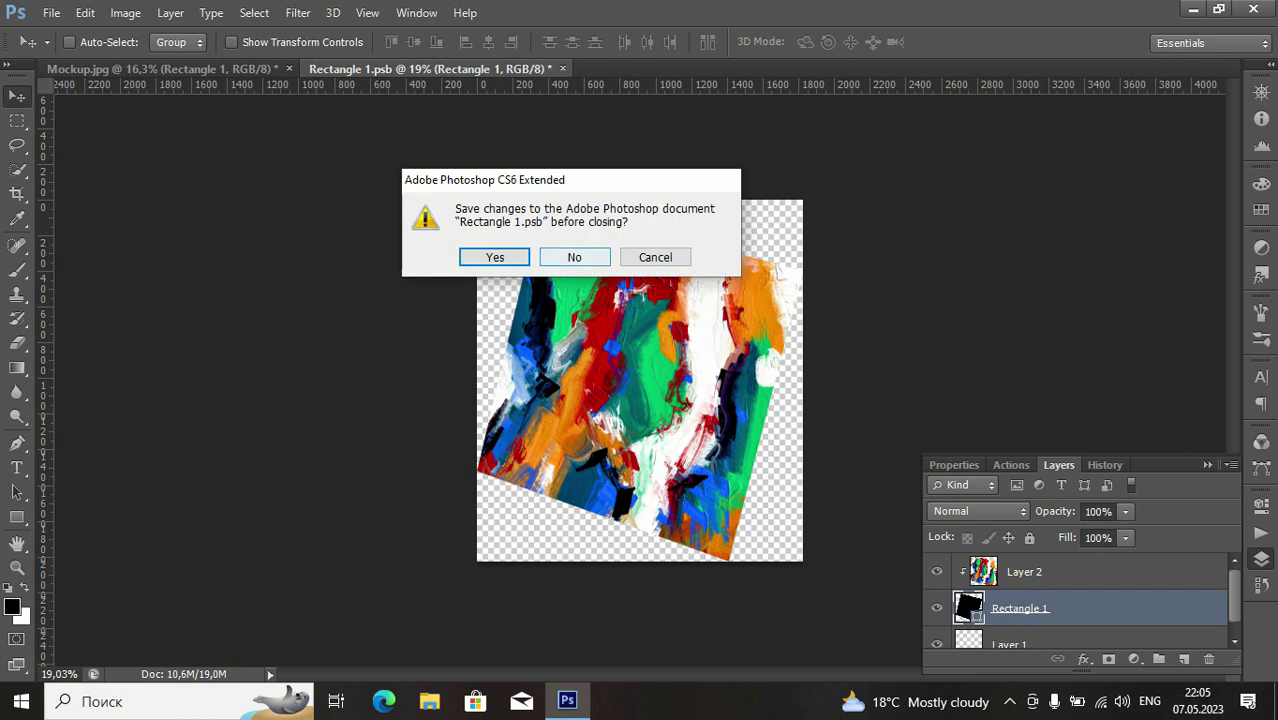
{"action": "left_click", "coordinate": [494, 257]}
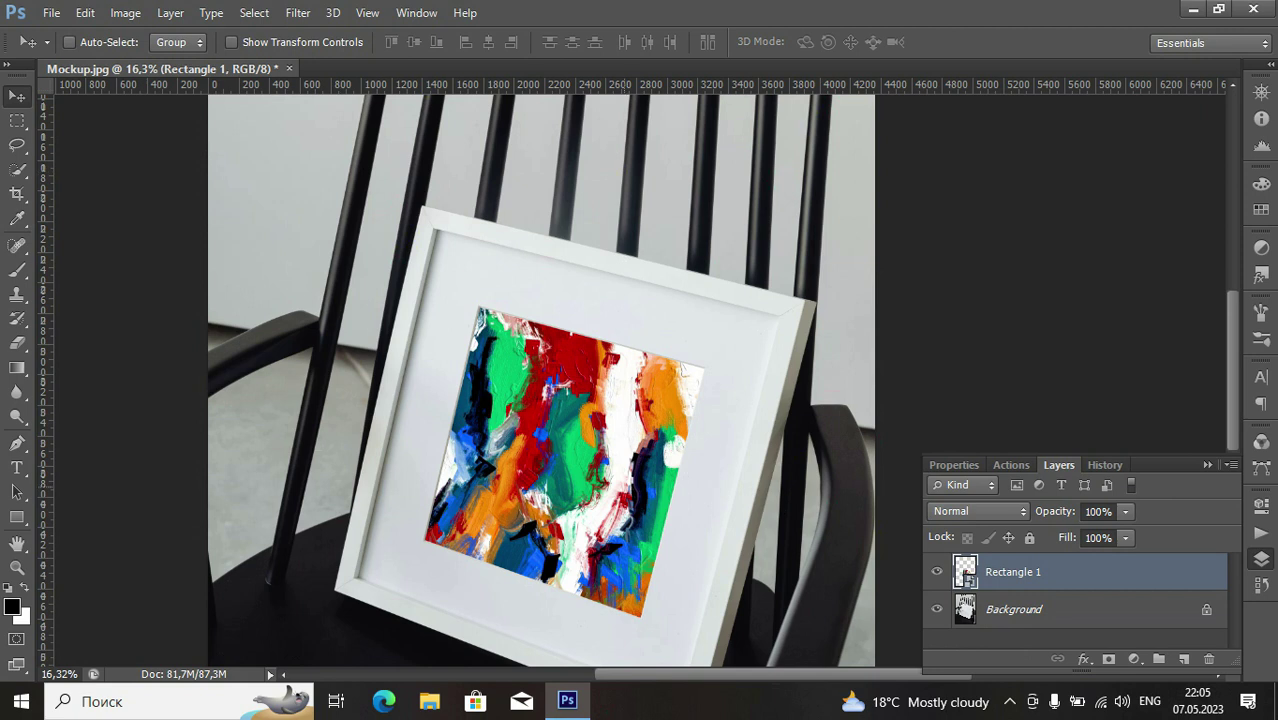
{"action": "scroll", "coordinate": [582, 398], "scroll_direction": "up", "scroll_amount": 2}
{"action": "scroll", "coordinate": [586, 397], "scroll_direction": "down", "scroll_amount": 4}
{"action": "scroll", "coordinate": [586, 397], "scroll_direction": "down", "scroll_amount": 4}
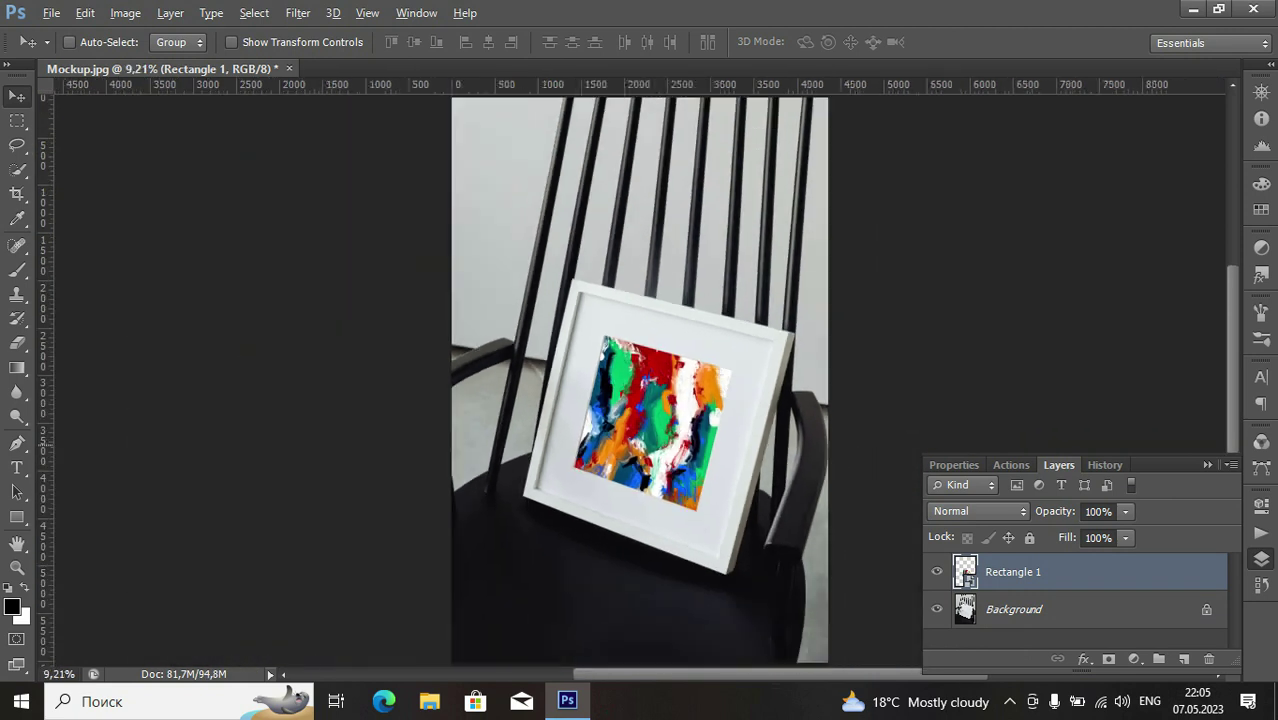